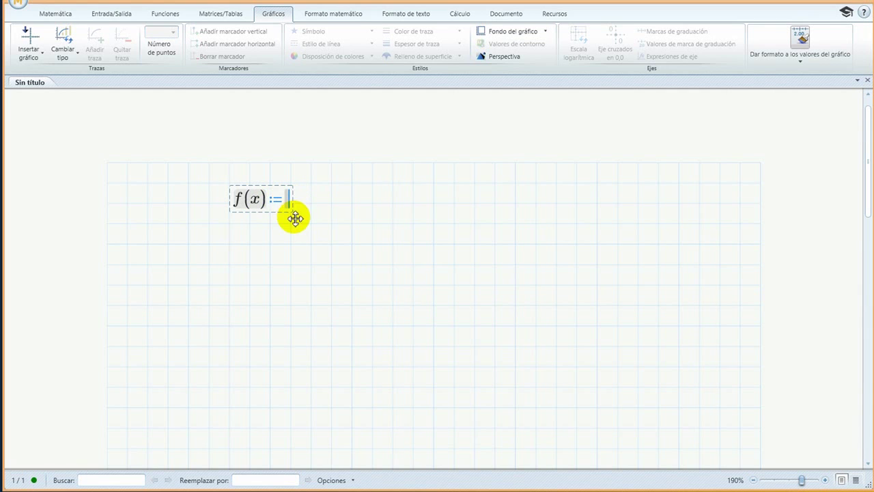
Complete the definition of f(x) as the mathematical constant e raised to the power x.
left_click(56, 13)
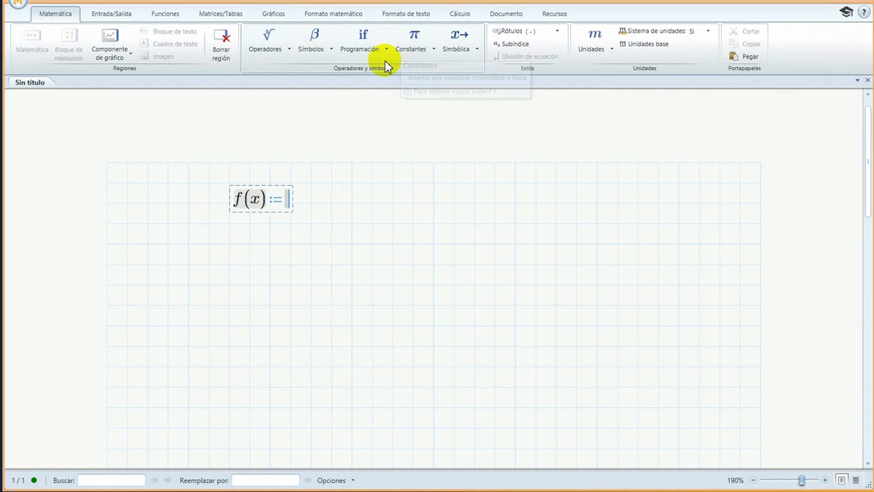
left_click(431, 52)
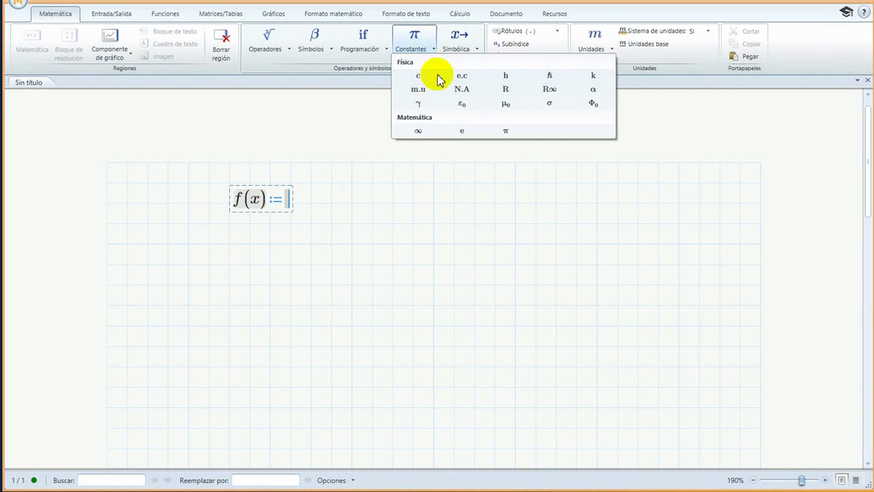
left_click(463, 132)
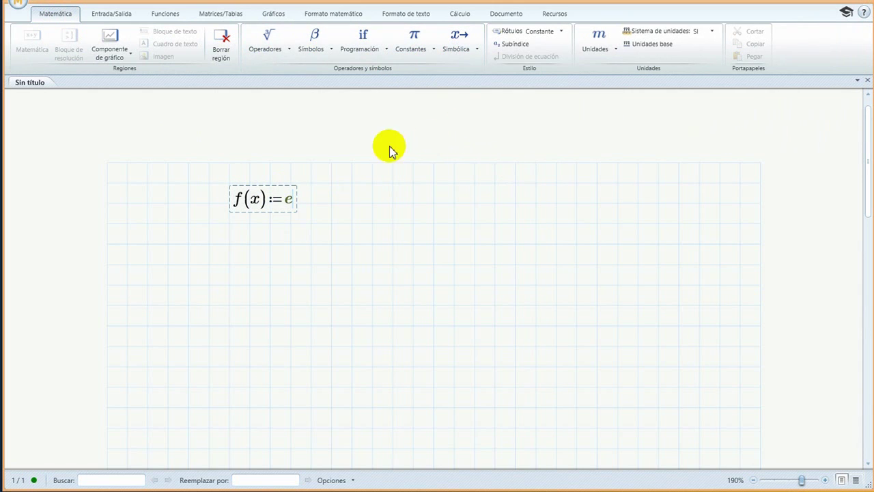
left_click(283, 48)
left_click(277, 95)
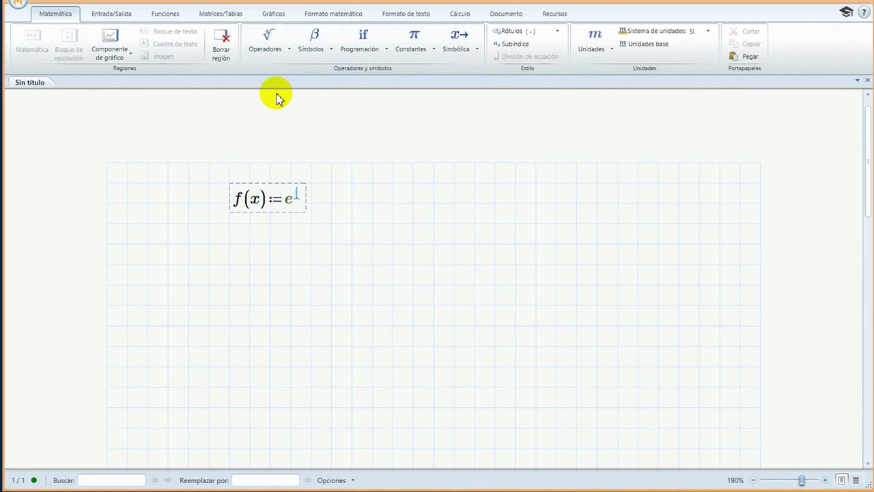
type("x")
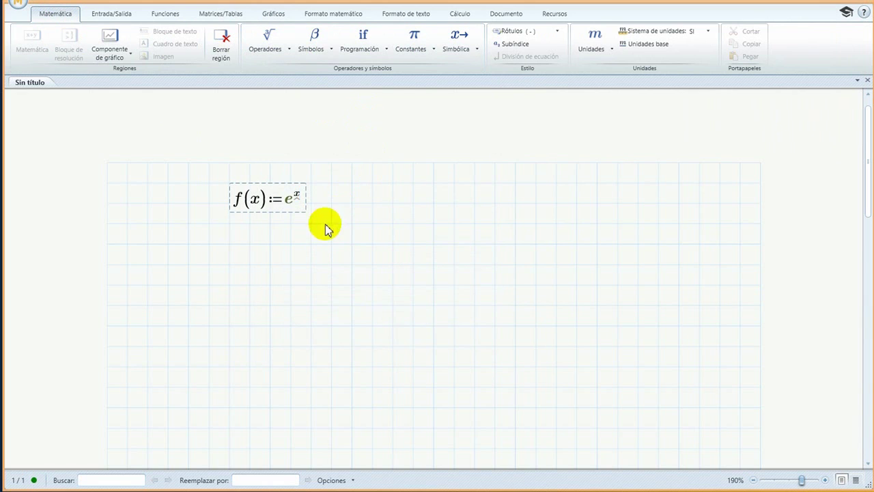
left_click(270, 224)
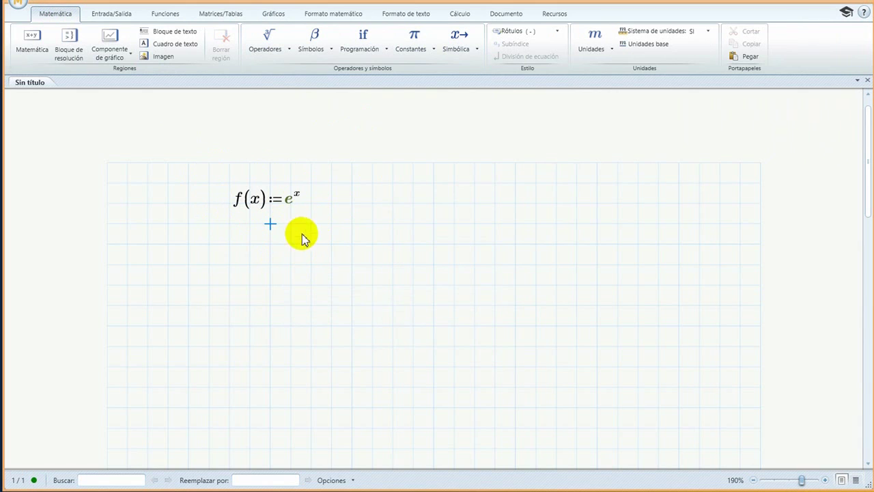
Insert an XY plot below the f(x) definition.
left_click(230, 251)
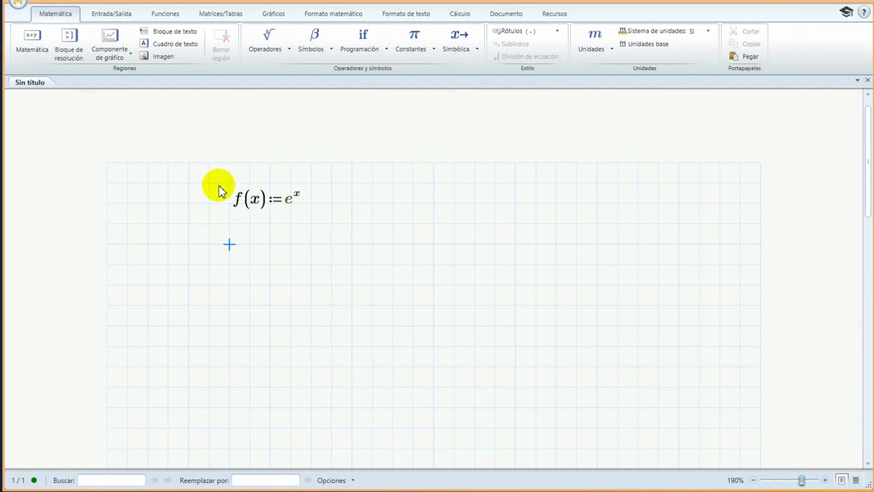
left_click(266, 16)
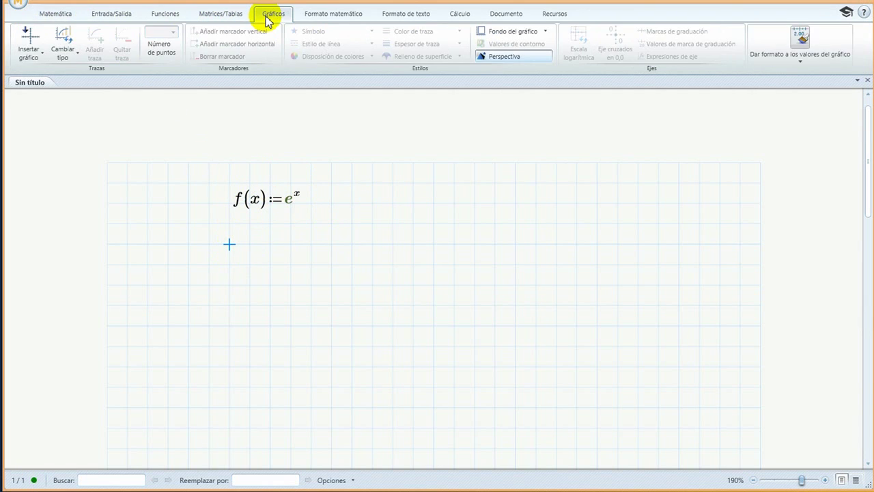
left_click(30, 53)
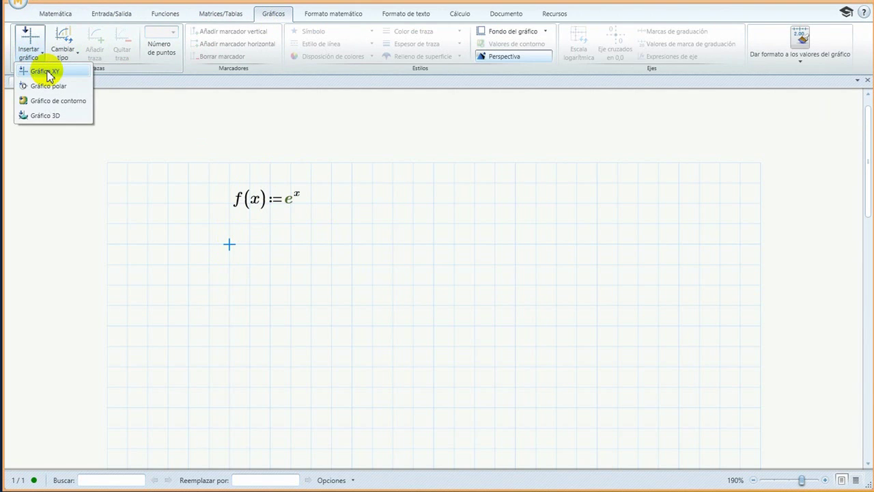
left_click(45, 72)
scroll(350, 223, "down", 3)
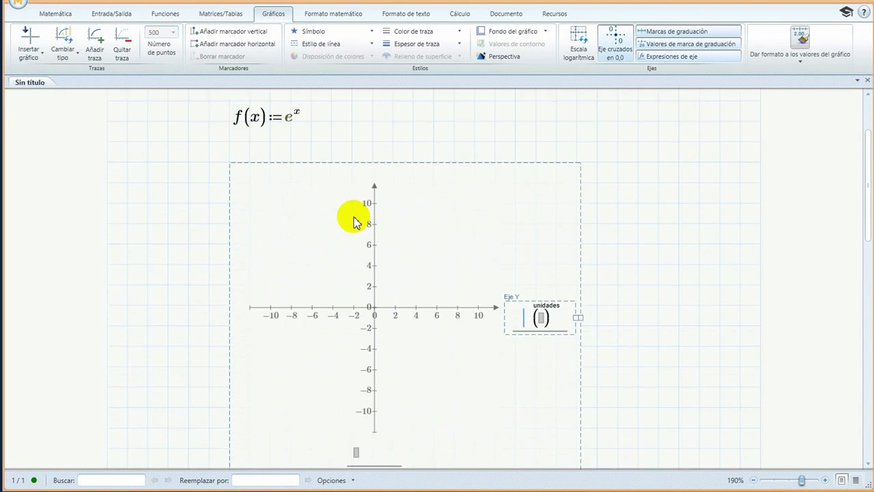
scroll(354, 223, "down", 1)
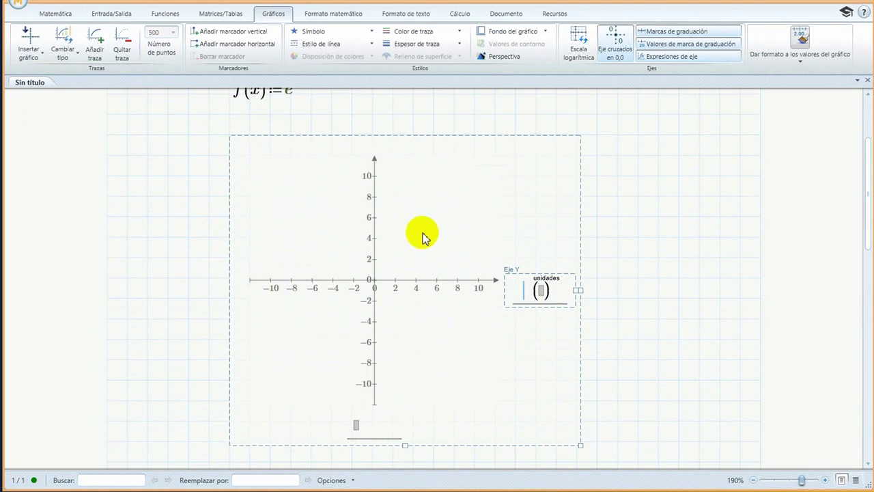
Plot the function by entering f(x) as the Y-axis expression and x as the X-axis expression.
left_click(513, 282)
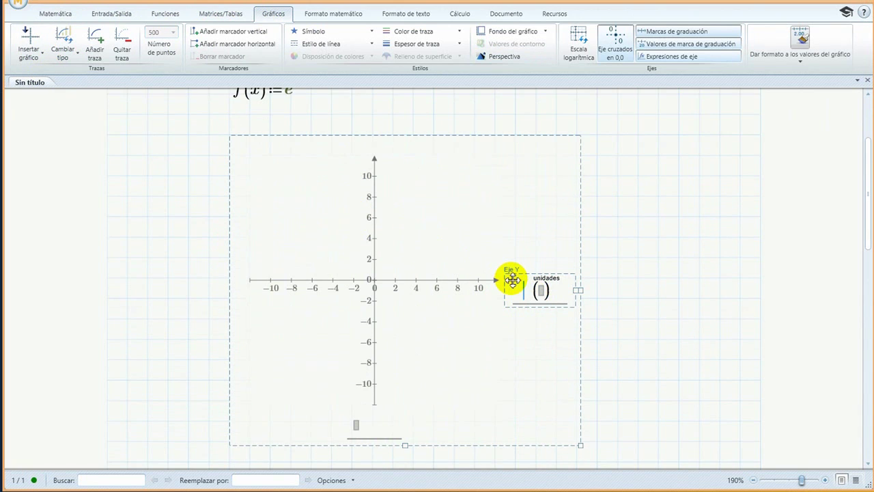
type("f(x")
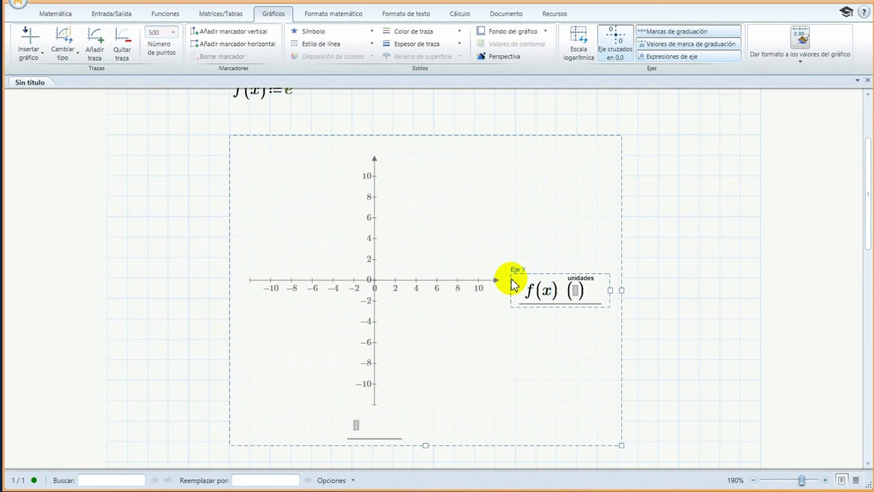
left_click(356, 427)
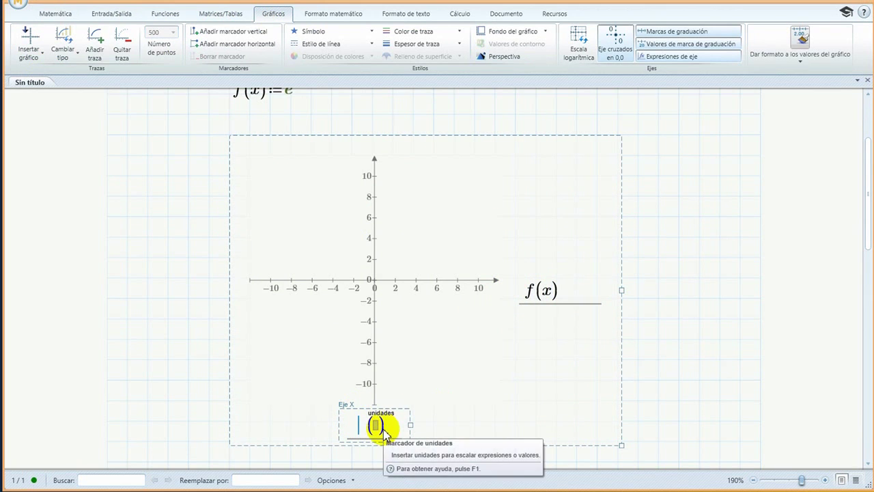
type("x")
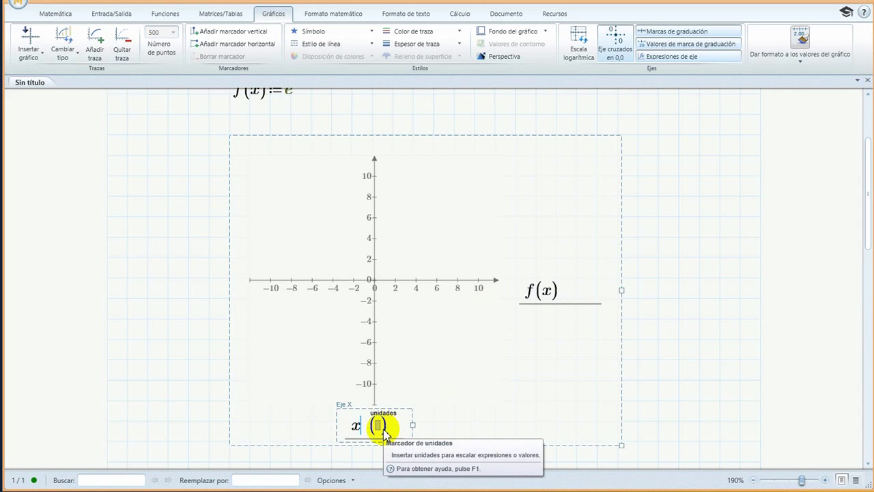
left_click(155, 276)
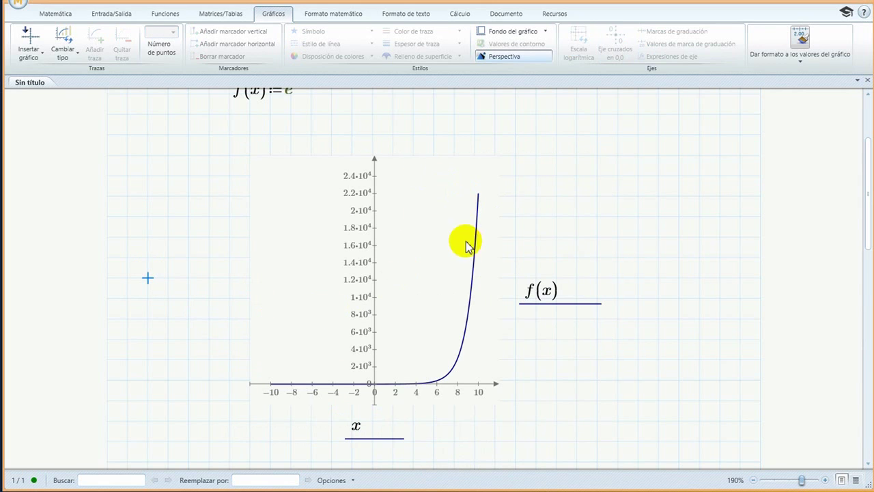
Move the plot region up so it sits closer beneath the f(x) definition.
scroll(442, 305, "up", 1)
scroll(441, 305, "up", 1)
left_click(404, 216)
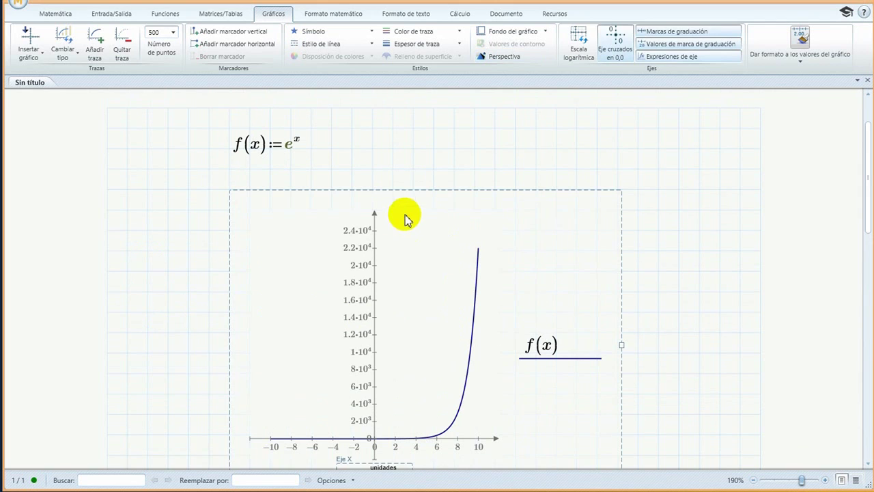
left_click_drag(417, 190, 404, 164)
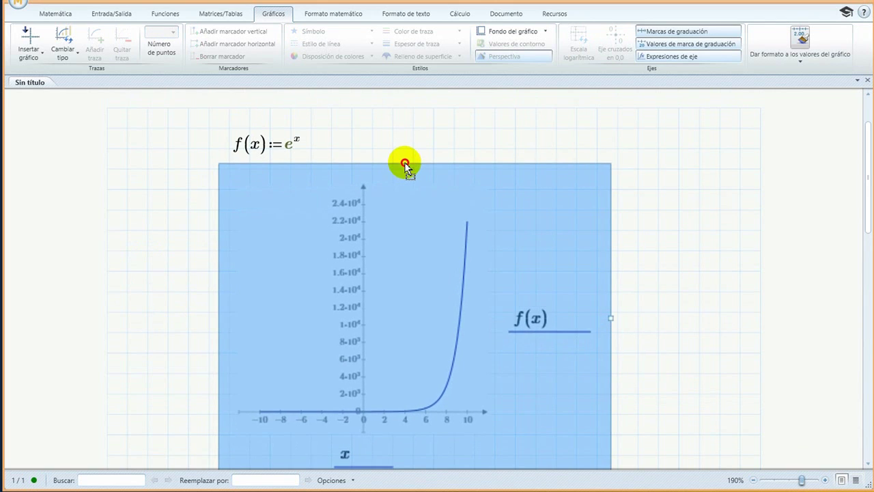
Define a second function h(x) as x to the power 5, beside the f(x) definition.
left_click(393, 118)
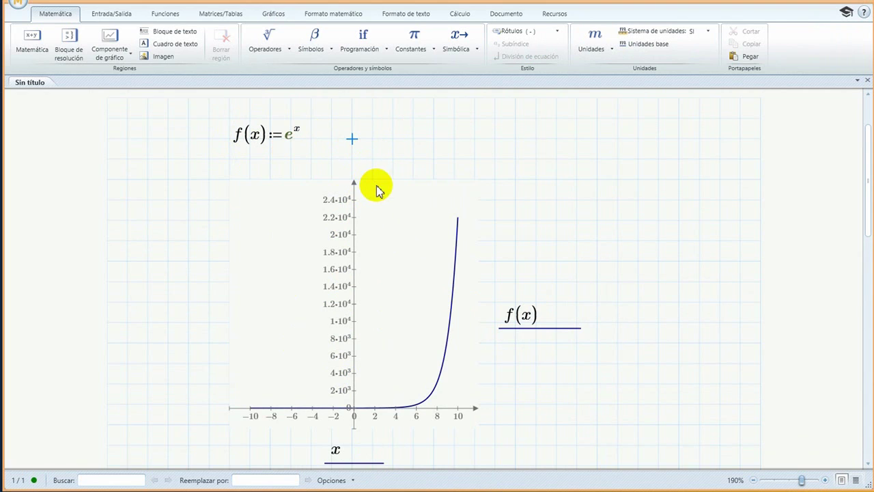
left_click(373, 139)
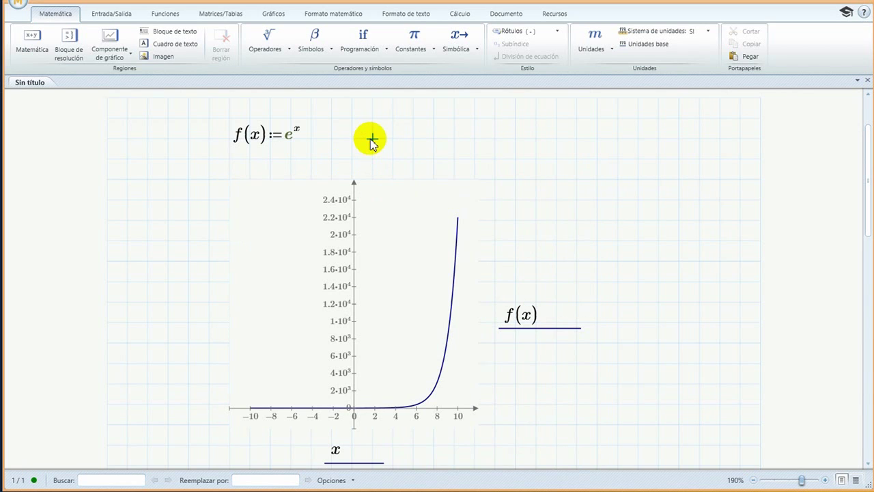
type("h(x")
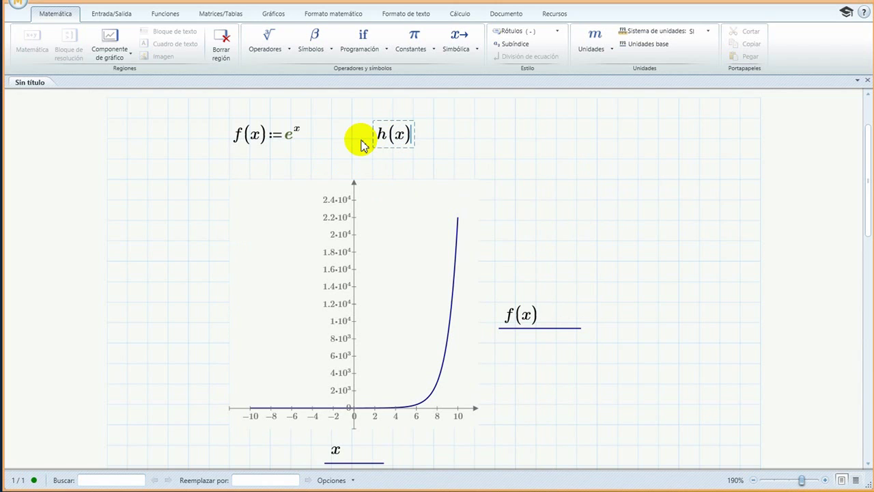
left_click(283, 50)
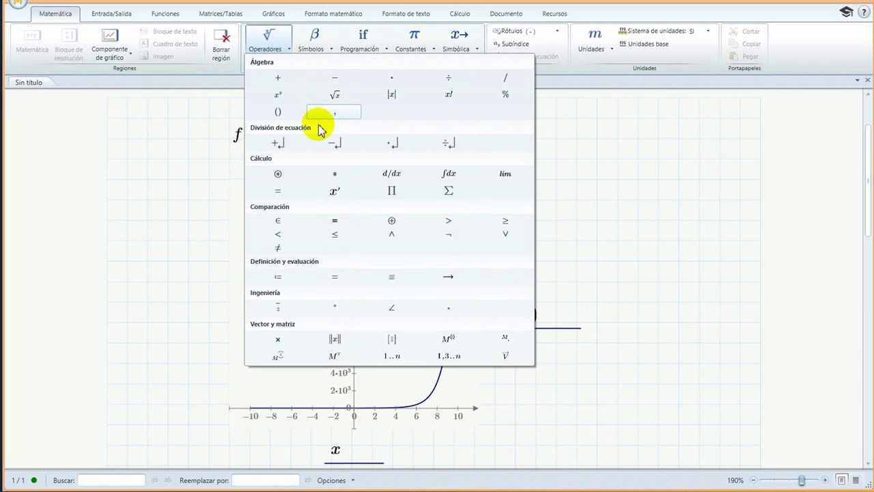
left_click(279, 278)
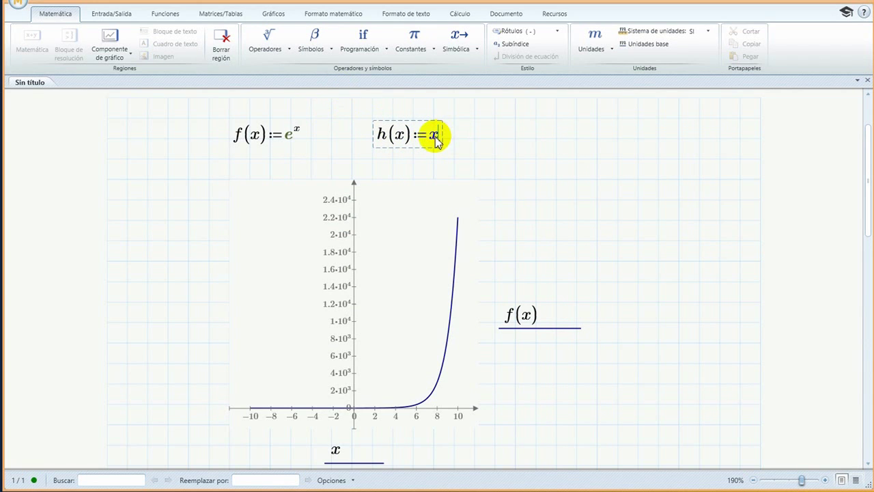
left_click(277, 46)
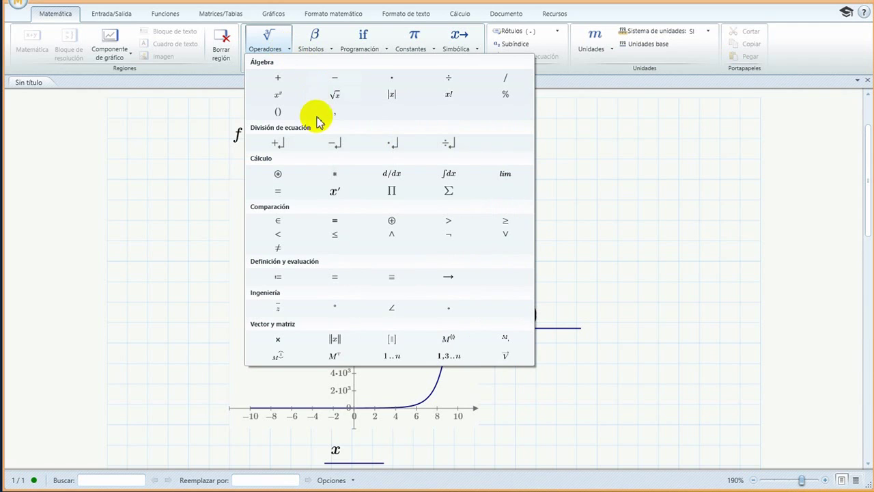
left_click(279, 95)
type("5")
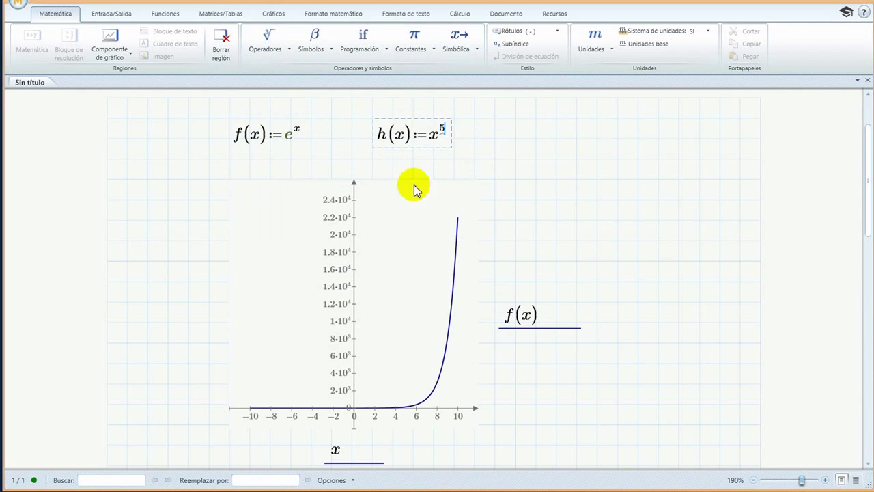
Add a second trace to the XY plot with h(x) as its Y-axis expression.
left_click(526, 184)
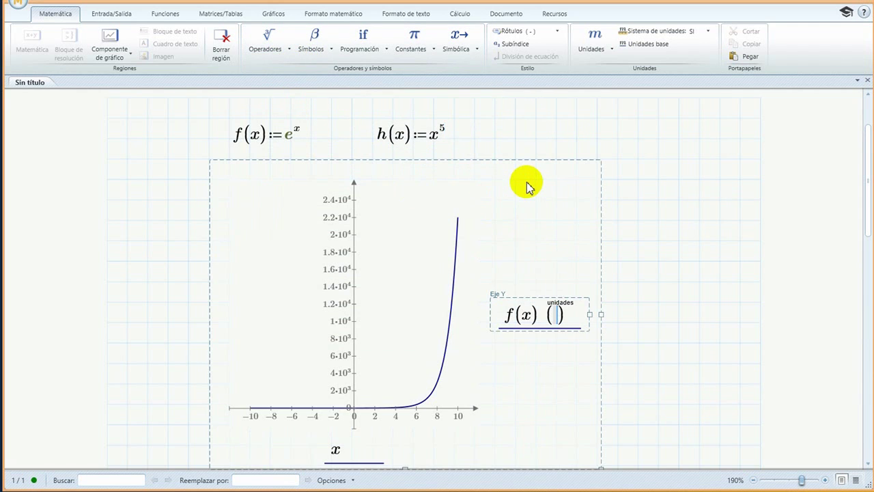
left_click(543, 315)
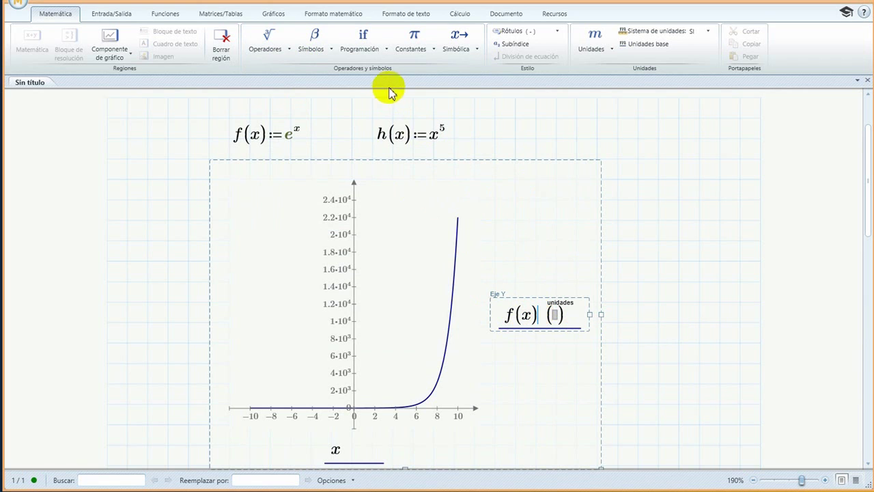
left_click(276, 13)
left_click(98, 55)
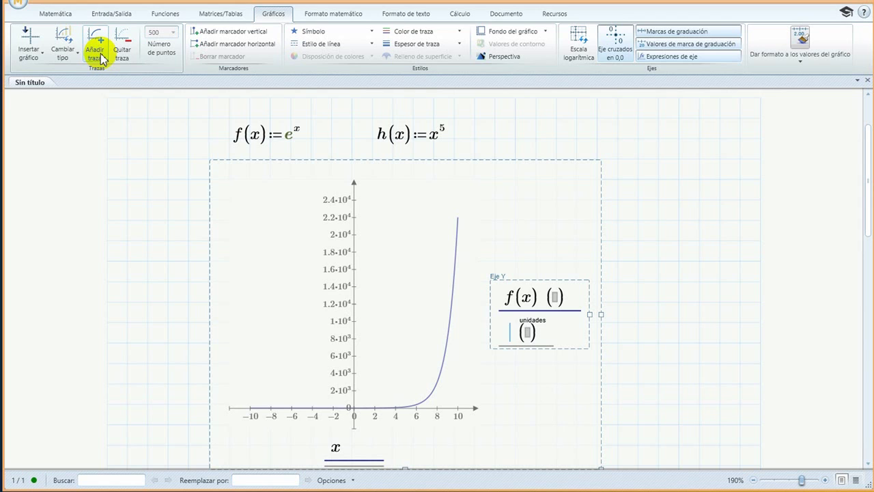
type("h(x")
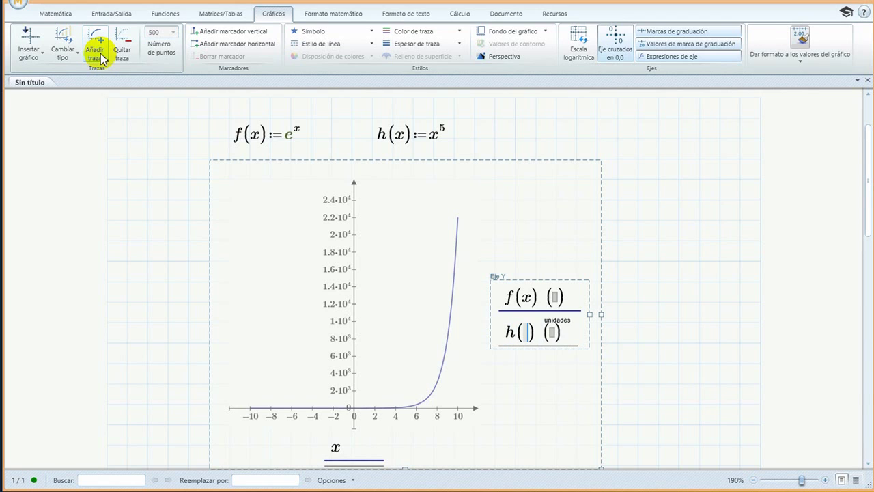
left_click(618, 200)
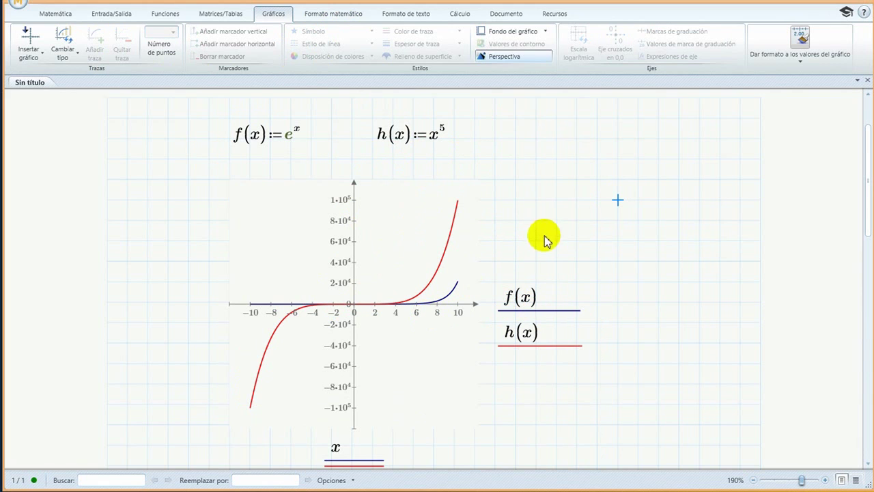
left_click(593, 231)
left_click(639, 221)
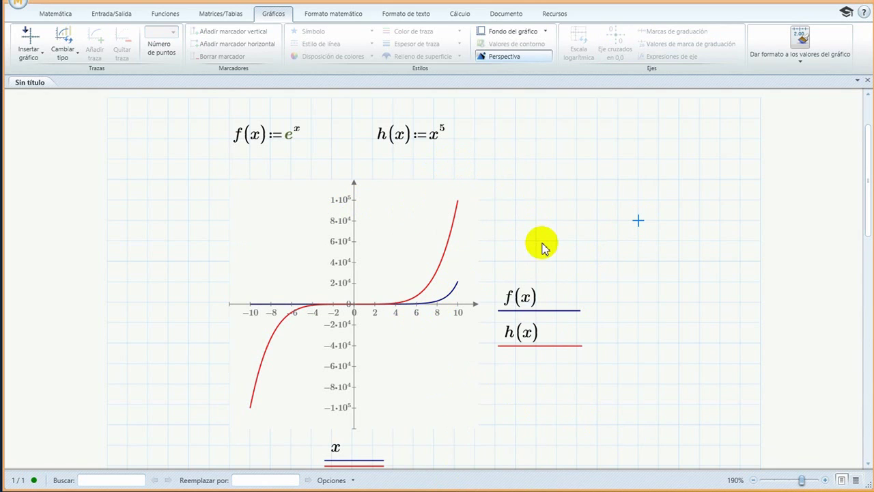
Switch to Excel and select the data range C3:E7 on sheet Hoja1.
scroll(556, 246, "down", 3)
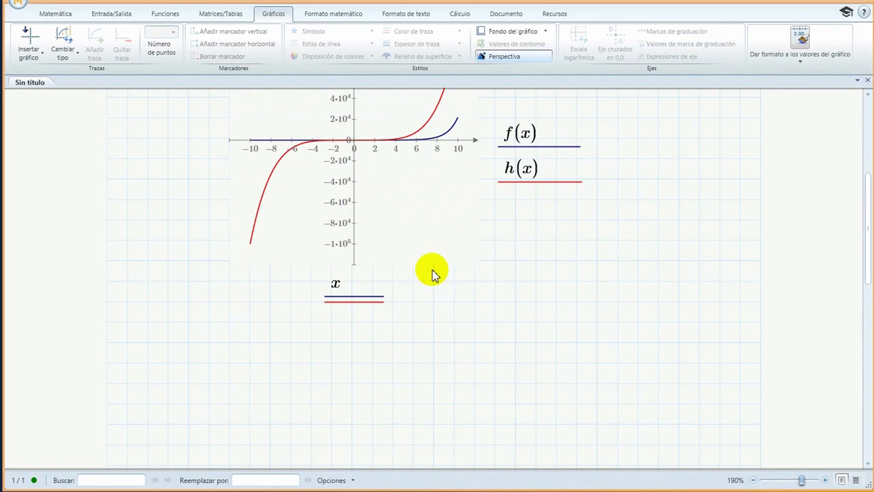
scroll(431, 273, "down", 3)
left_click(249, 199)
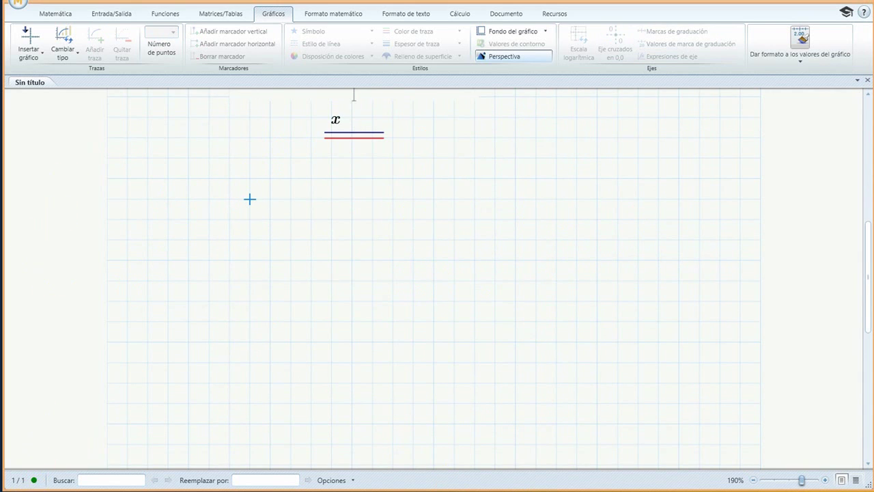
left_click(33, 489)
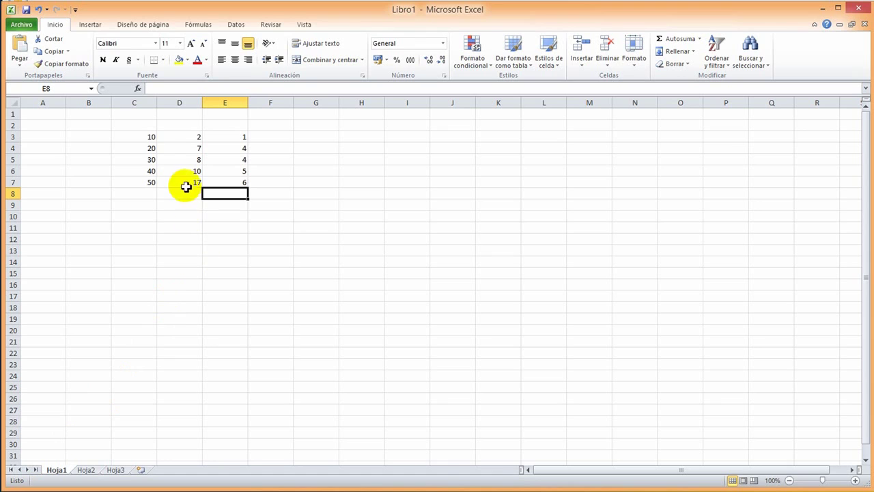
left_click_drag(151, 138, 233, 185)
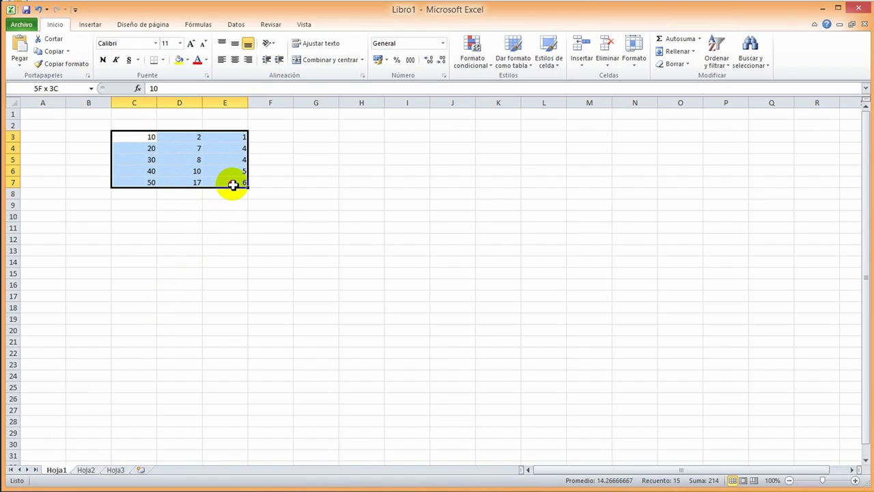
left_click(152, 138)
left_click_drag(152, 138, 238, 184)
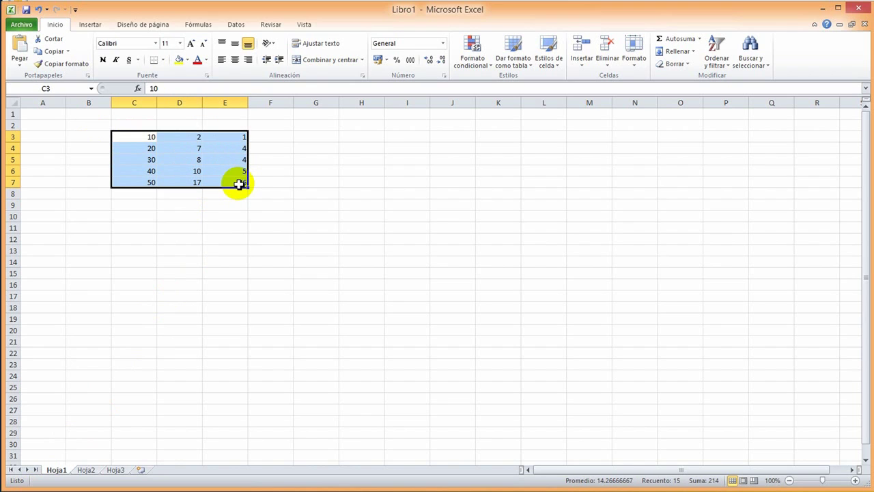
Try to copy the selected Excel range and paste it into the Mathcad worksheet below the plot.
right_click(226, 153)
left_click(253, 172)
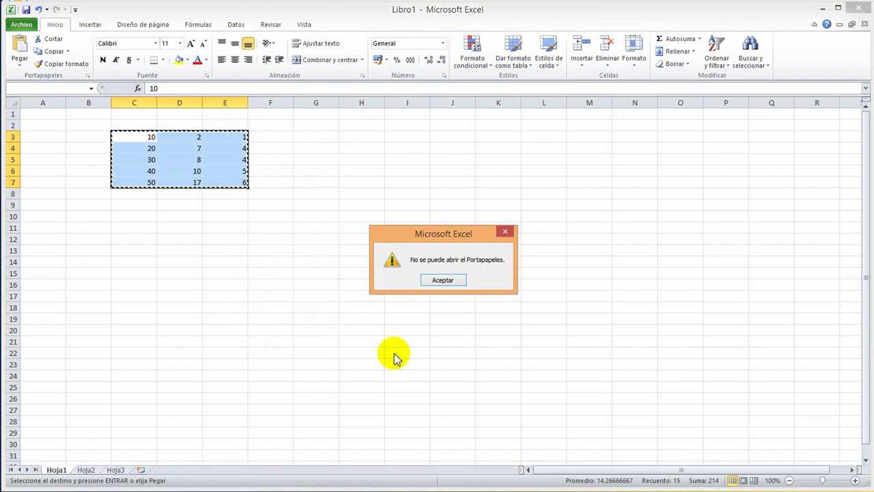
left_click(447, 277)
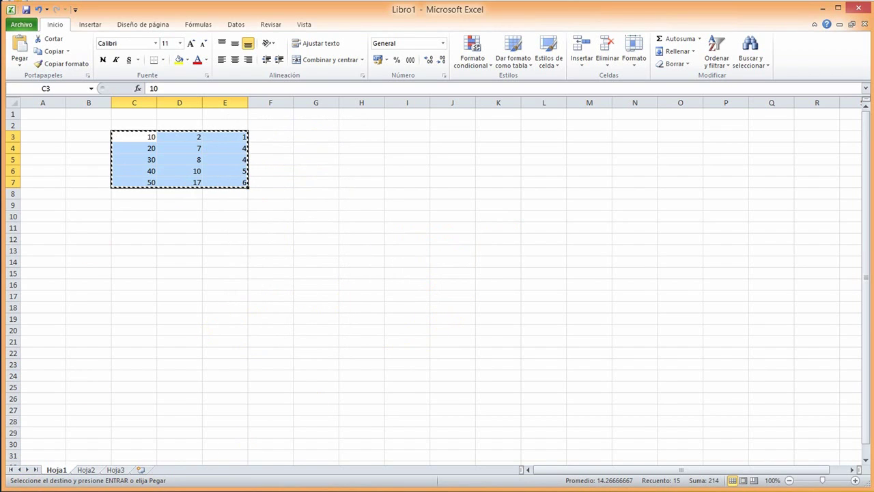
key("alt+Tab")
left_click(255, 184)
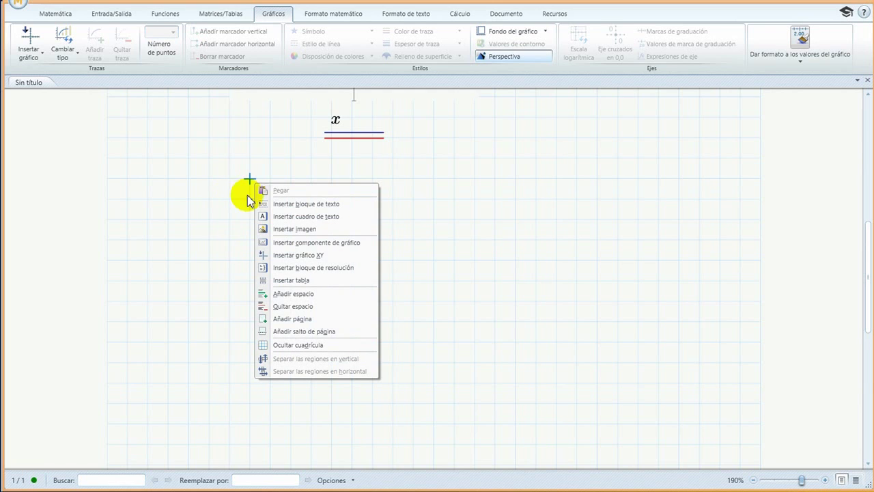
left_click(248, 192)
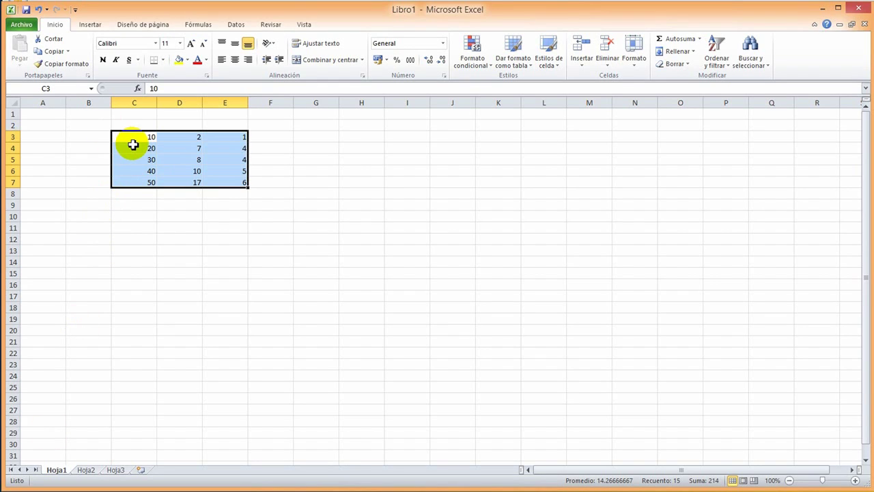
Copy the range C3:E7 in Excel and paste it as a table into the Mathcad worksheet below the plot.
right_click(134, 145)
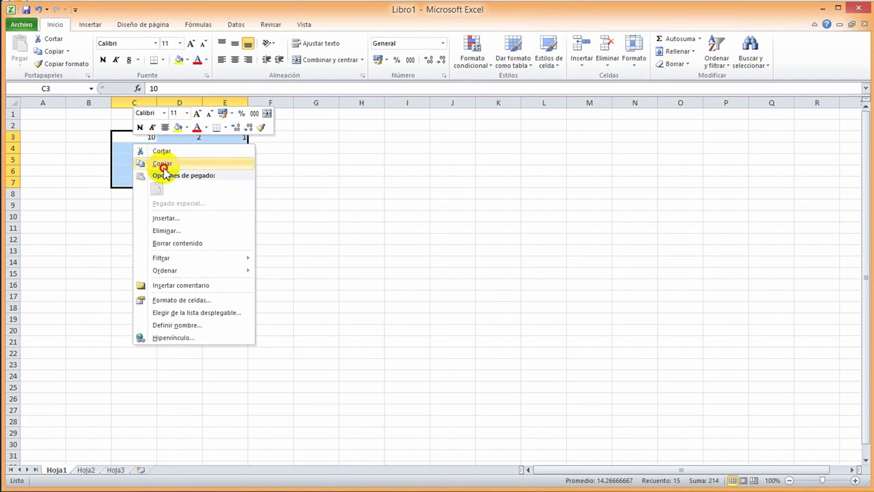
left_click(162, 163)
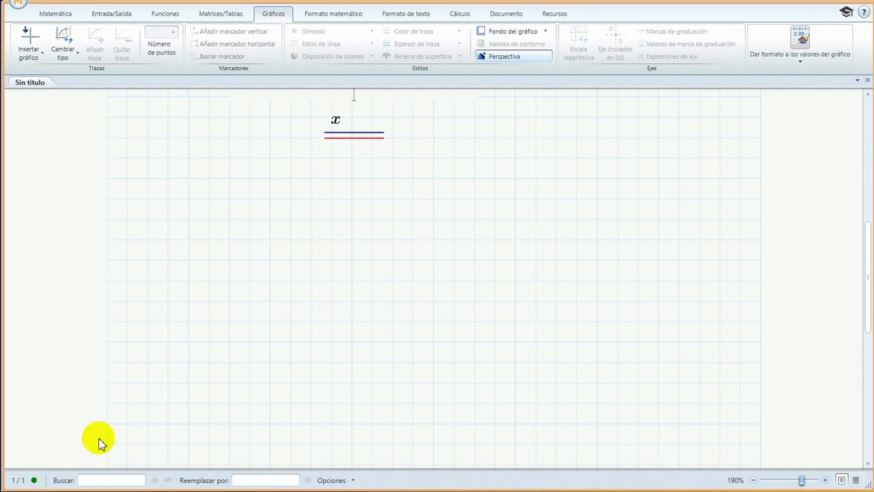
right_click(229, 201)
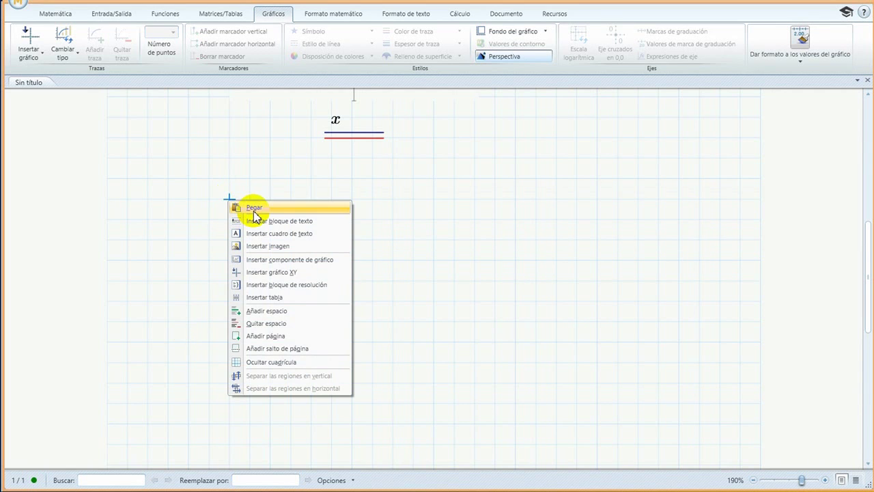
left_click(260, 209)
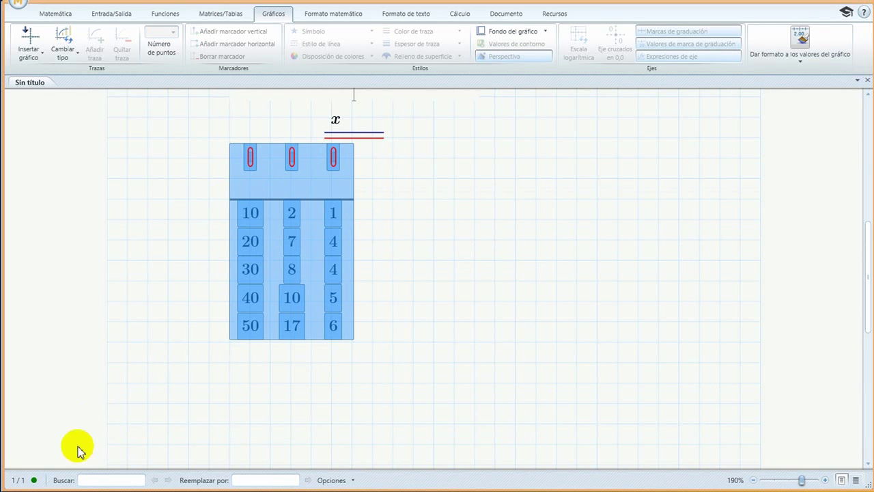
key("alt+Tab")
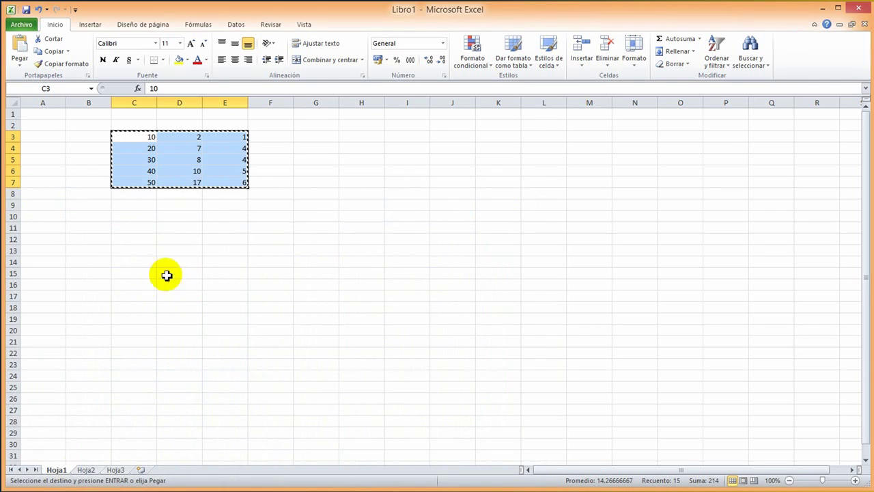
key("alt+Tab")
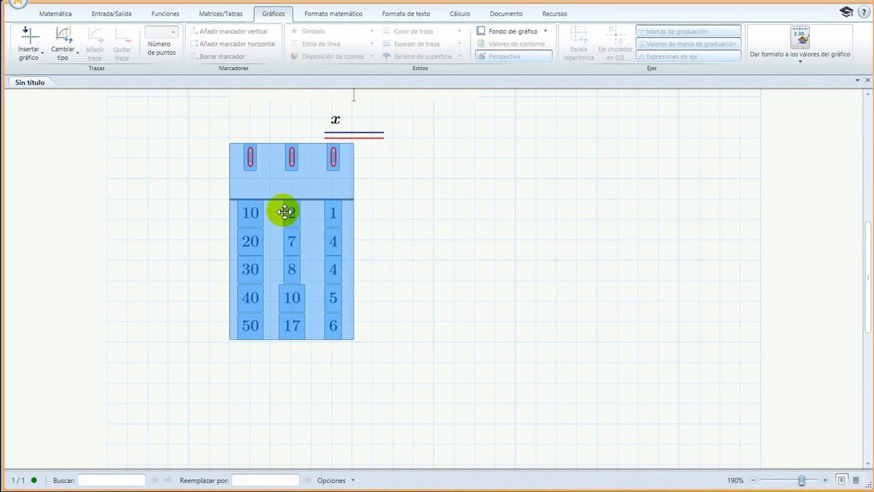
Name the three columns of the pasted table x, y and z.
left_click(259, 174)
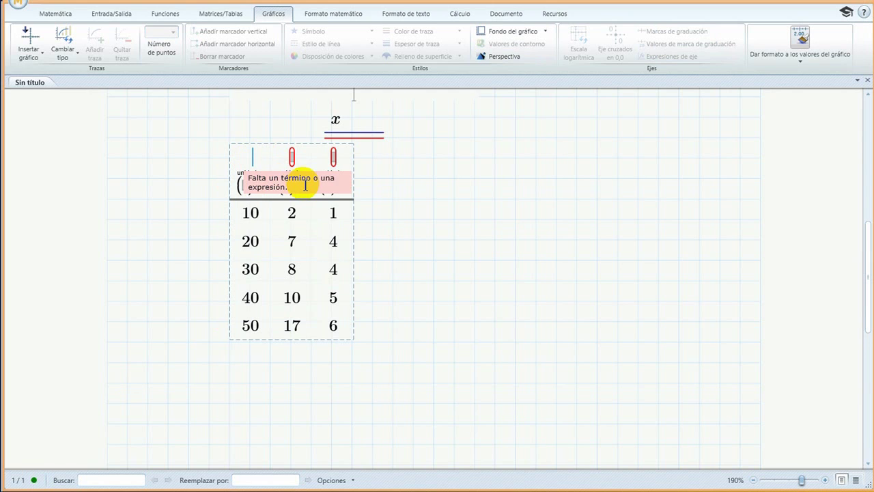
type("x")
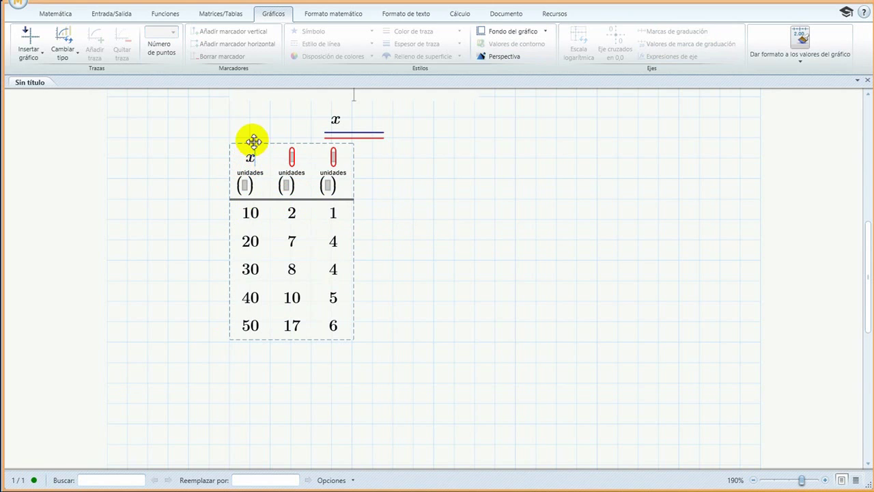
left_click(291, 157)
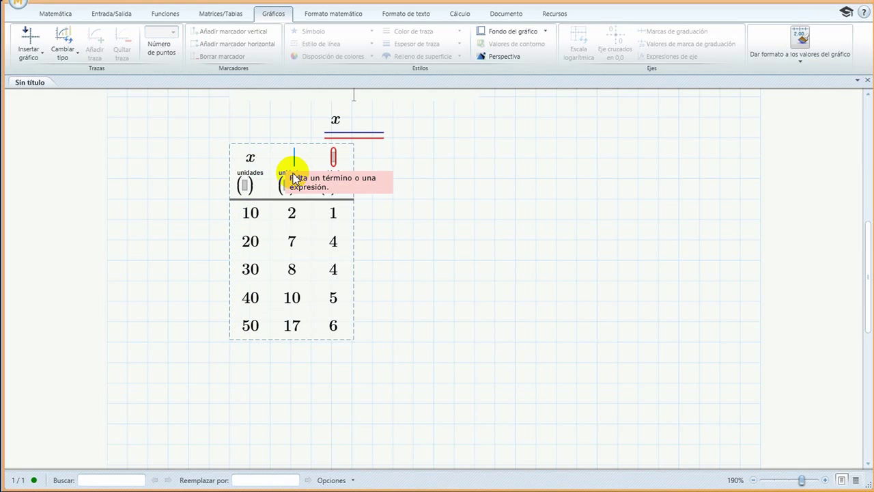
type("y")
left_click(334, 160)
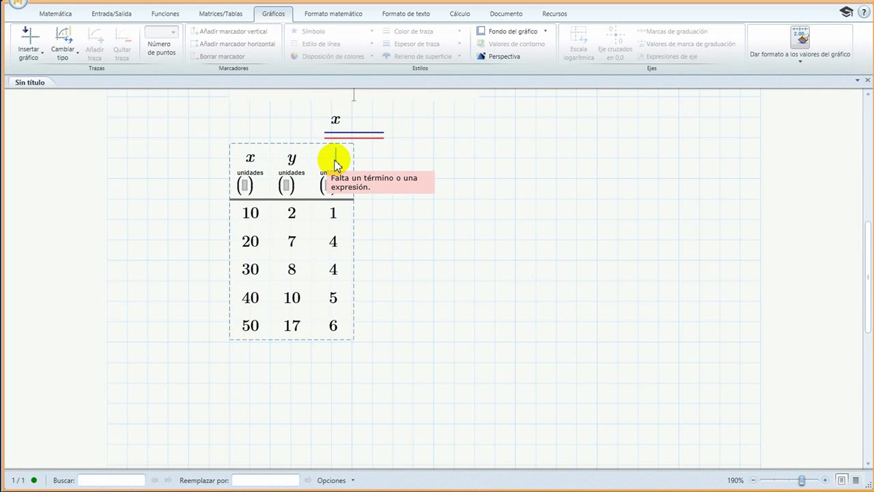
type("z")
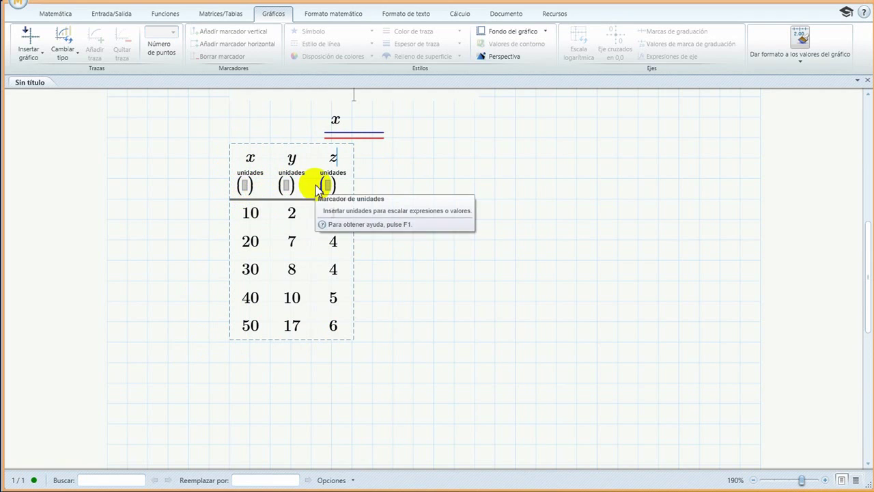
left_click(189, 219)
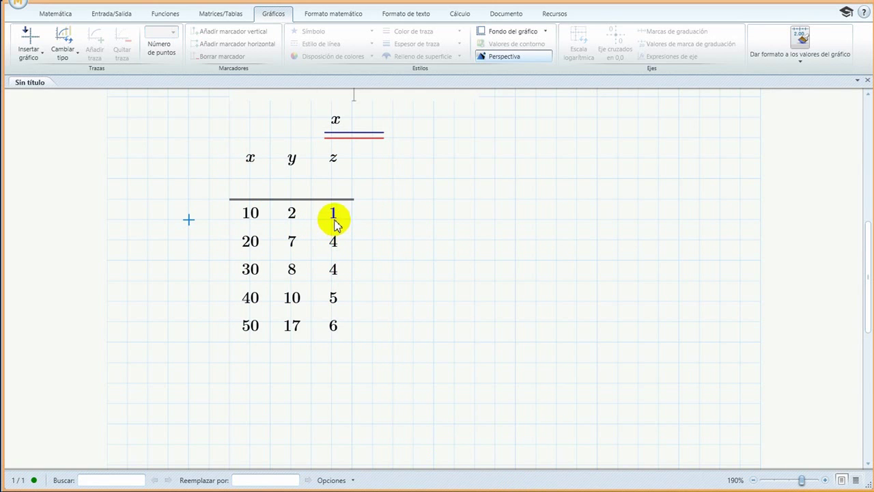
Insert a new XY plot and move it directly beneath the x, y, z table.
scroll(585, 321, "up", 8)
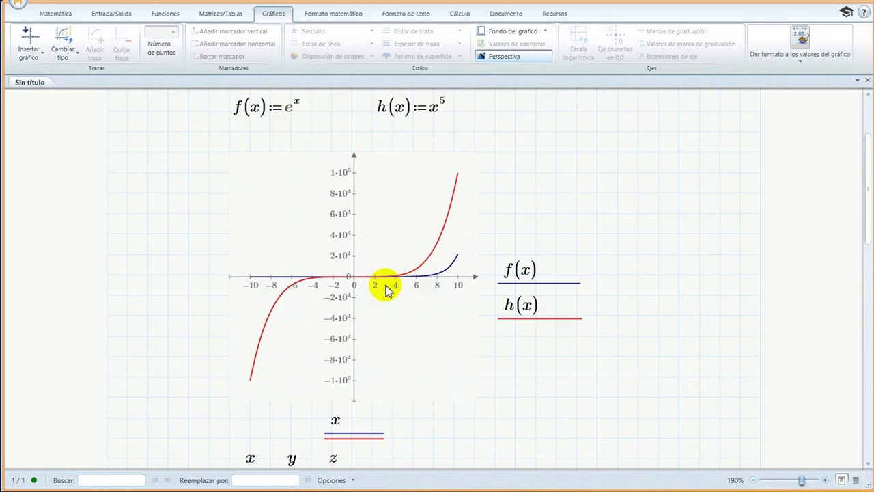
scroll(385, 291, "down", 8)
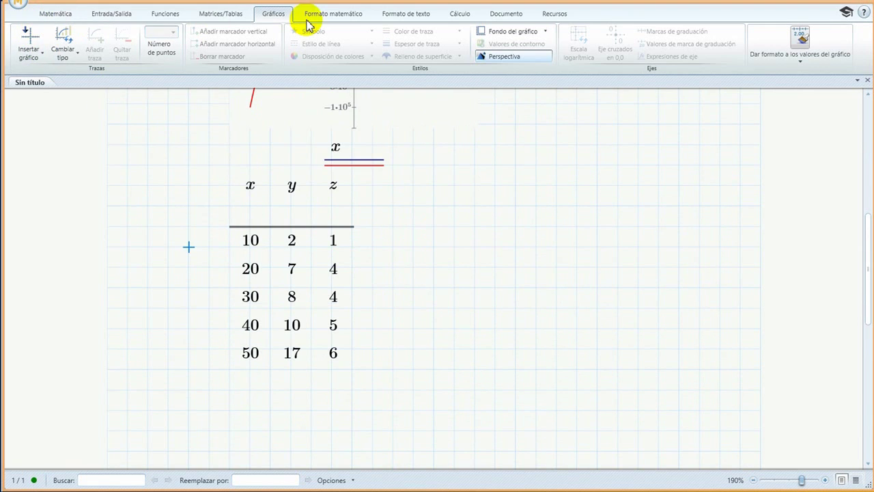
left_click(40, 55)
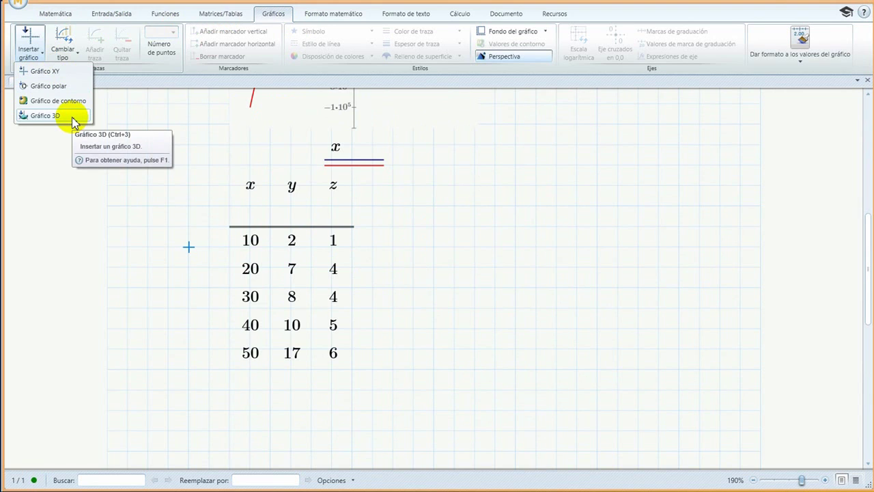
left_click(41, 71)
scroll(388, 214, "down", 3)
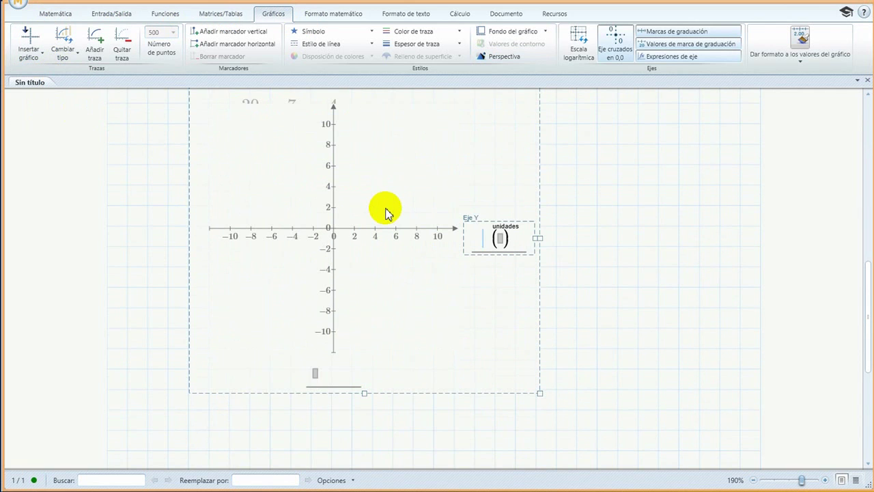
left_click_drag(540, 137, 611, 234)
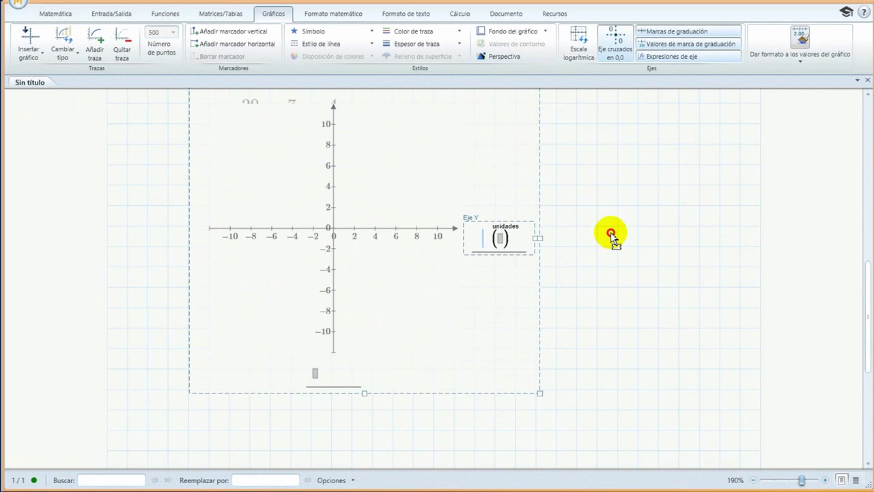
left_click_drag(601, 266, 574, 267)
scroll(574, 268, "down", 2)
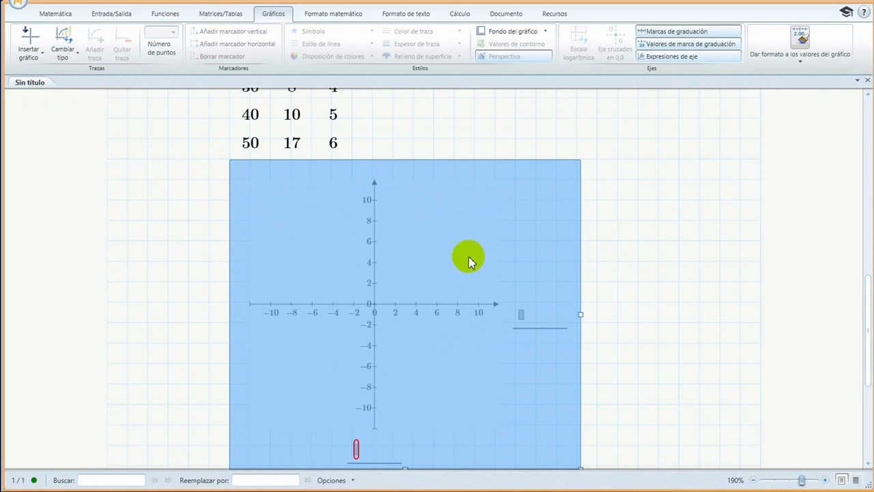
Plot the table data in the new XY plot with y as the Y-axis expression and x as the X-axis expression.
left_click(409, 261)
left_click(521, 316)
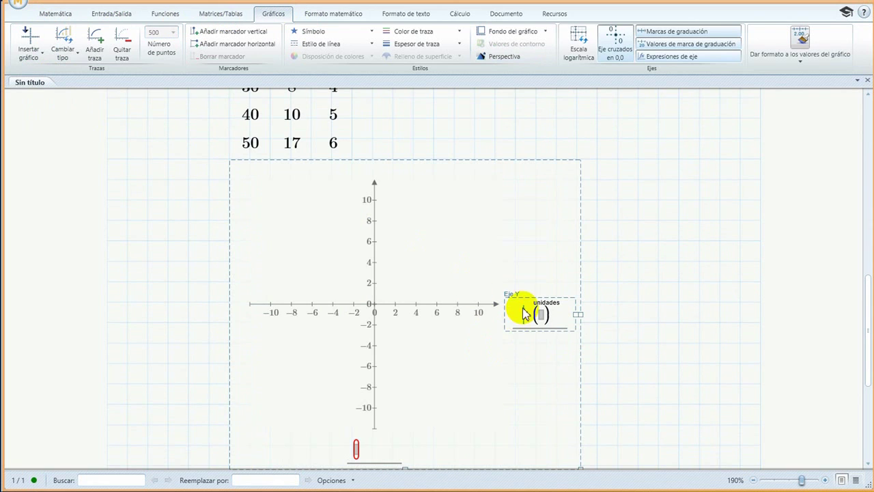
scroll(421, 307, "up", 5)
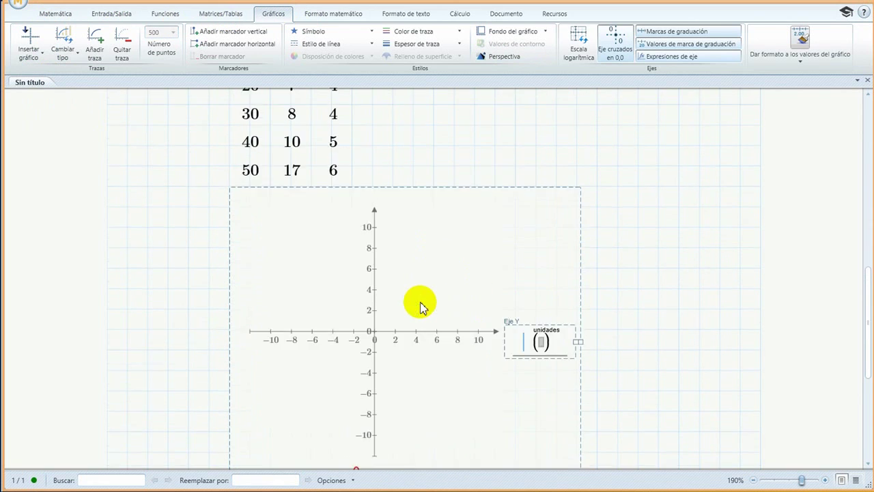
scroll(398, 293, "up", 2)
scroll(398, 293, "down", 2)
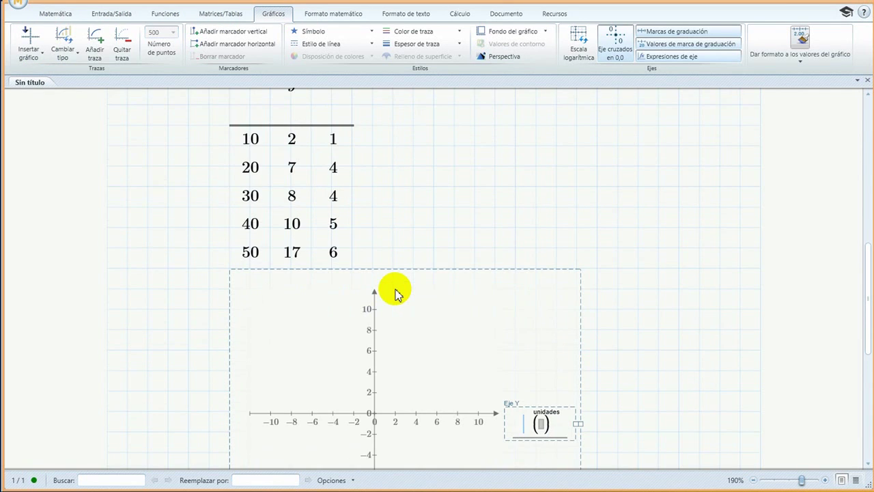
scroll(399, 293, "down", 2)
type("y")
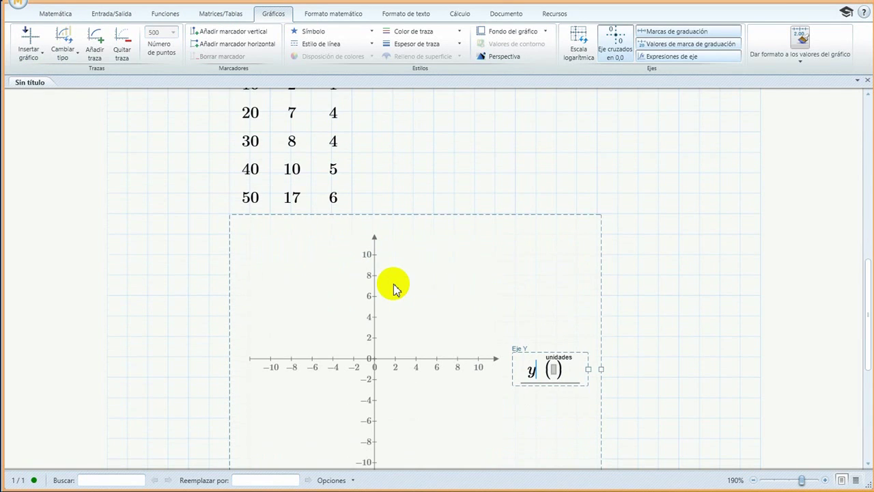
scroll(433, 317, "down", 4)
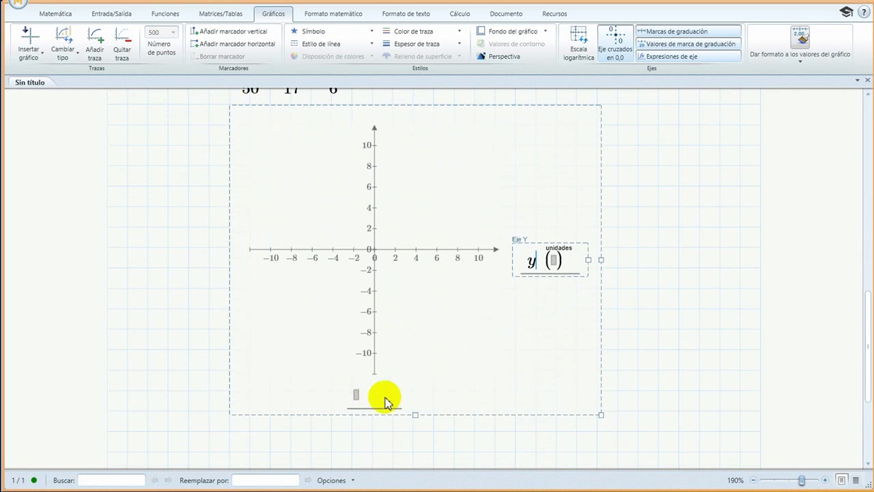
left_click(362, 396)
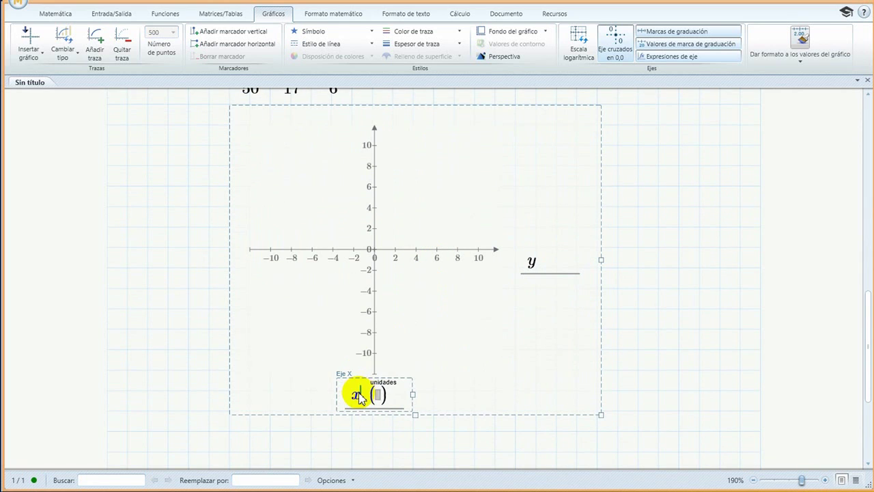
type("x")
left_click(700, 288)
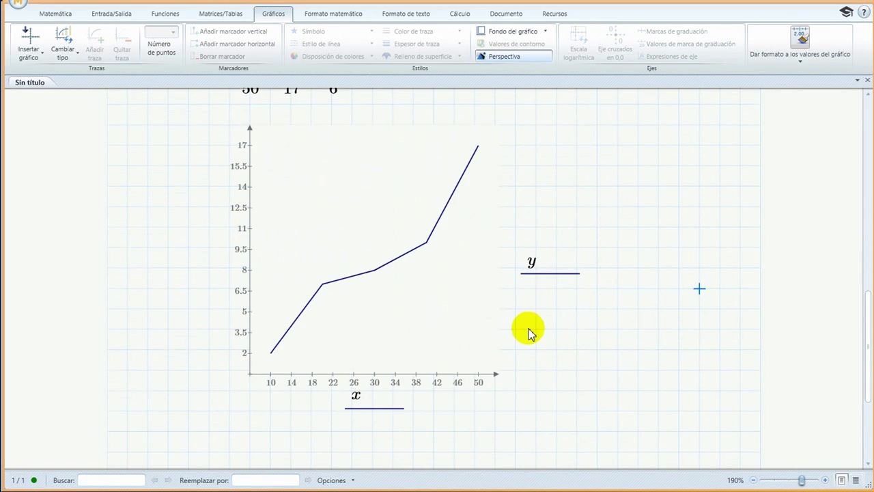
scroll(531, 333, "up", 4)
scroll(531, 332, "down", 4)
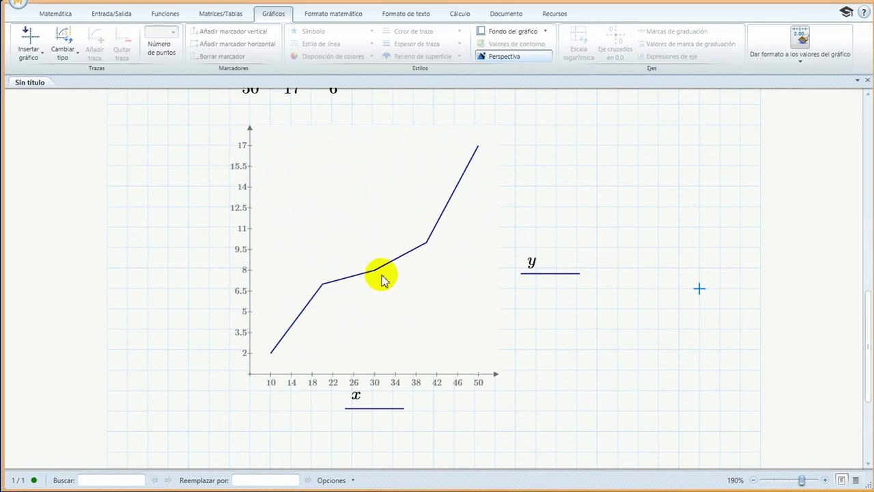
Add a second trace to the table-data plot with z as its X-axis expression.
scroll(347, 299, "up", 6)
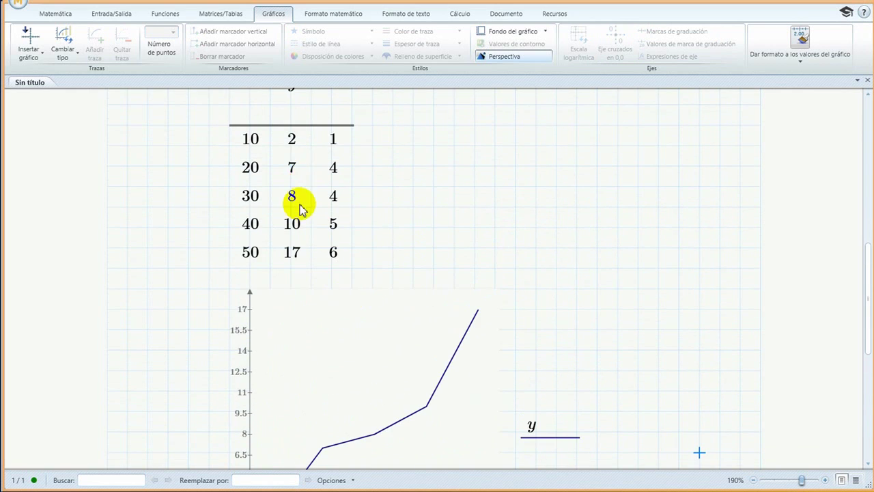
scroll(301, 205, "up", 3)
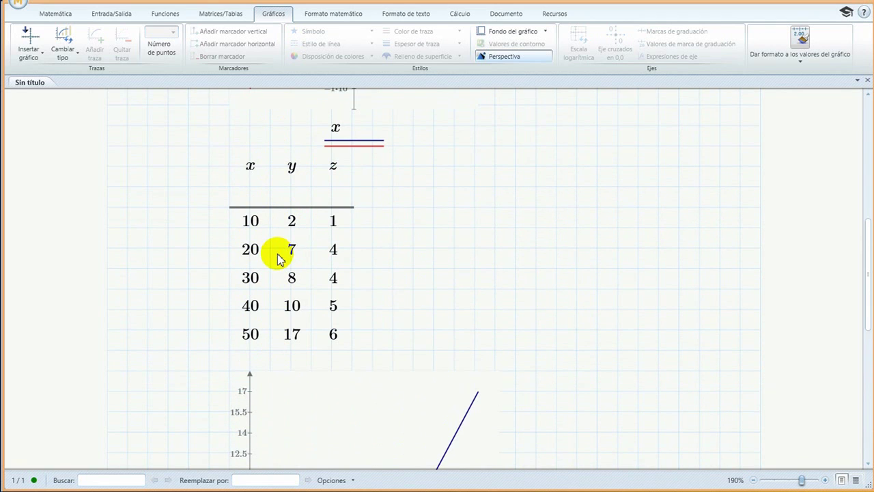
scroll(279, 257, "down", 1)
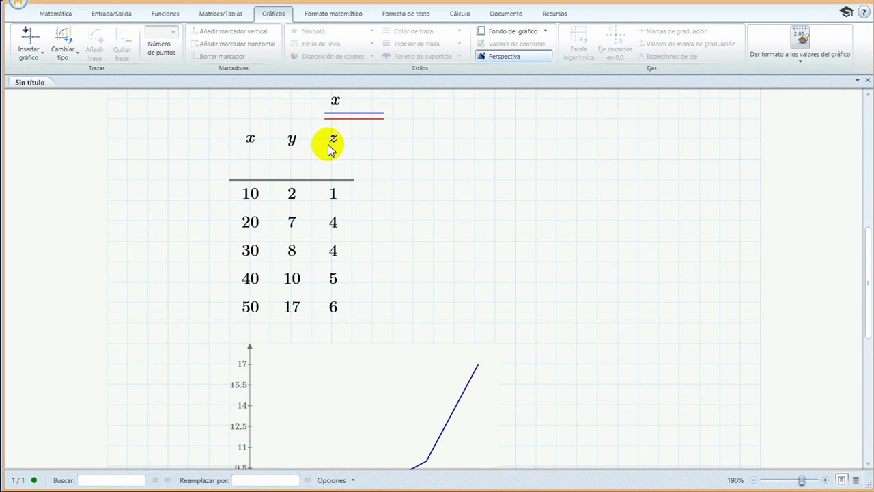
scroll(355, 221, "down", 3)
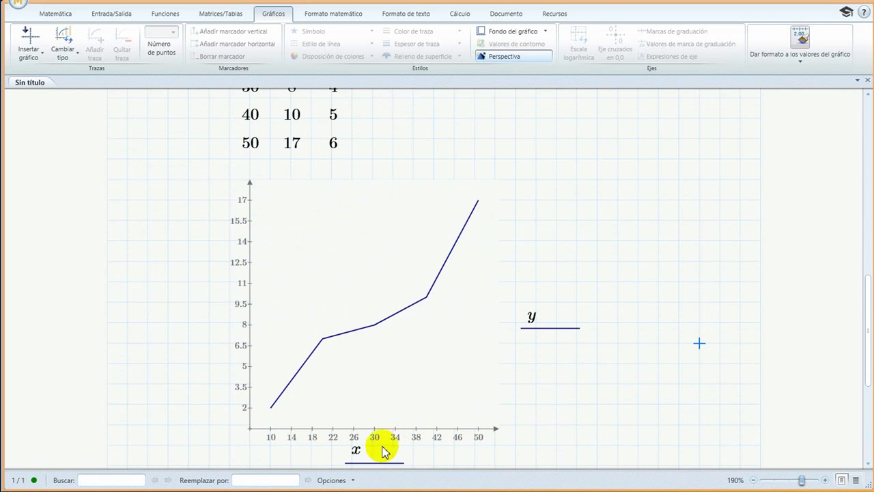
scroll(358, 451, "down", 1)
left_click(364, 398)
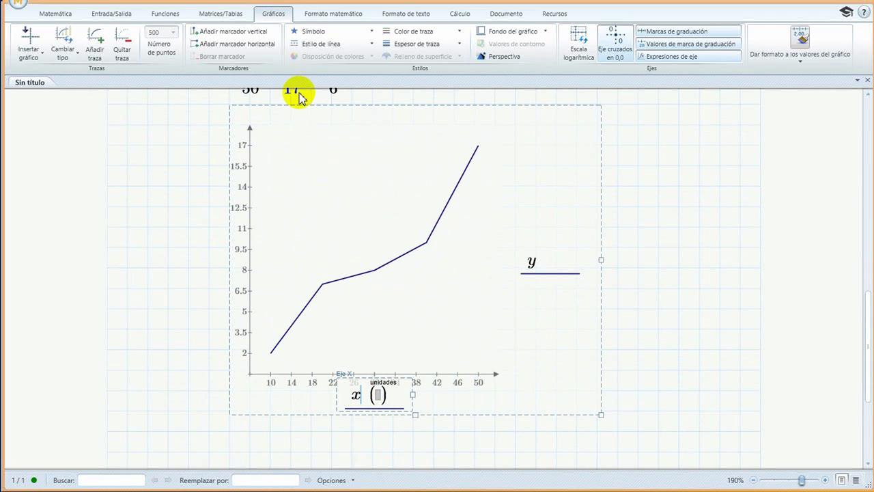
left_click(97, 55)
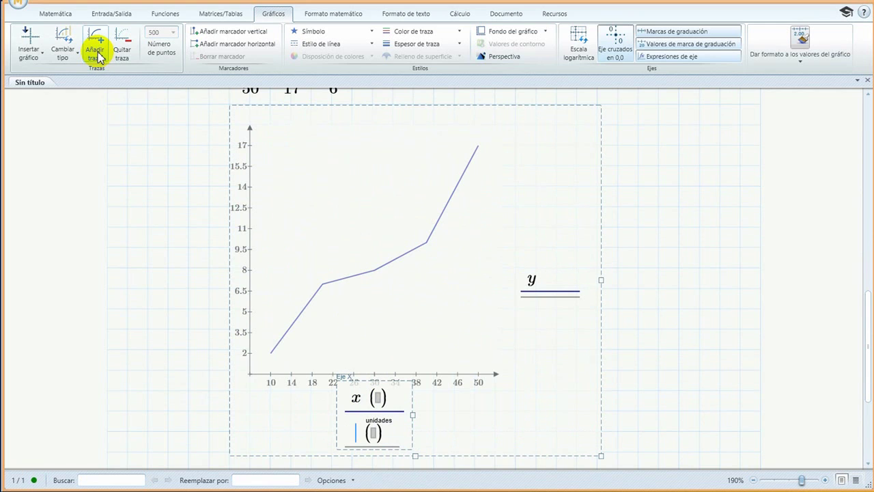
type("z")
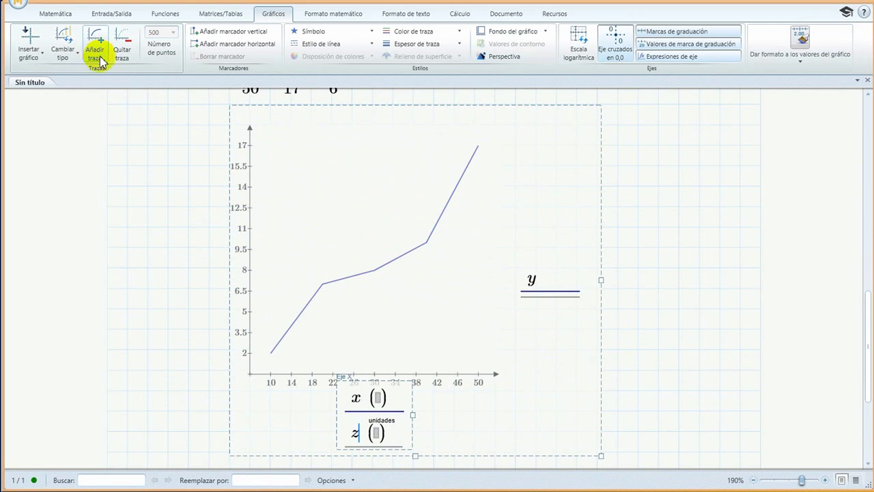
left_click(660, 247)
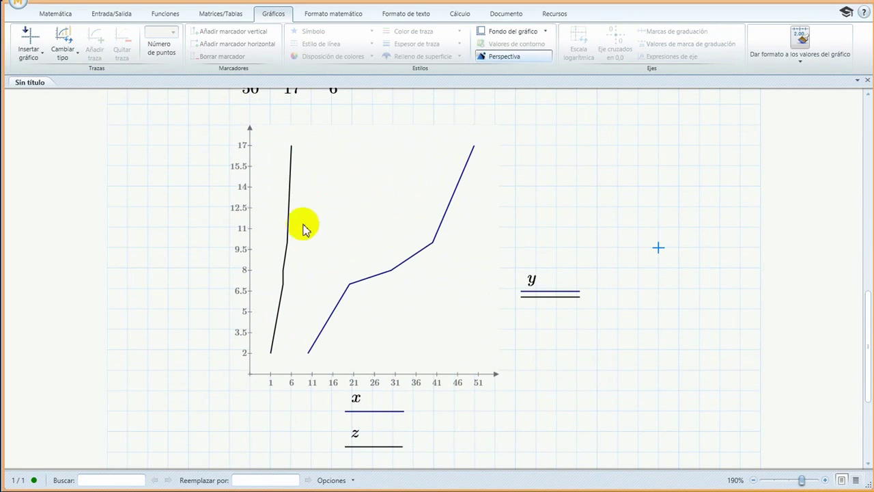
scroll(283, 318, "up", 2)
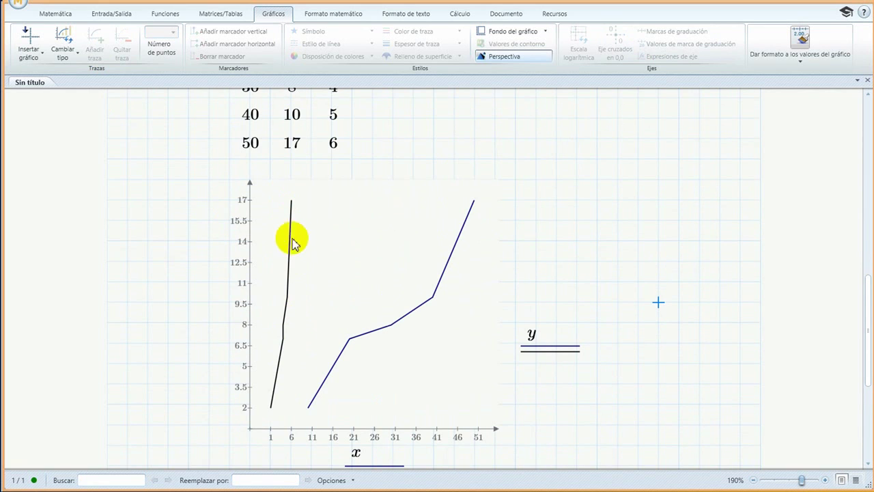
scroll(336, 324, "down", 2)
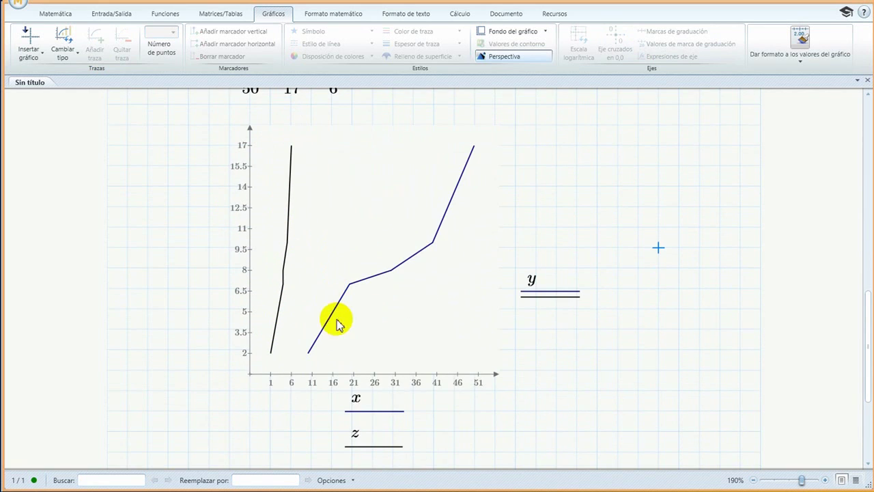
Remove the z expression and its trace from the plot's X axis.
left_click(369, 438)
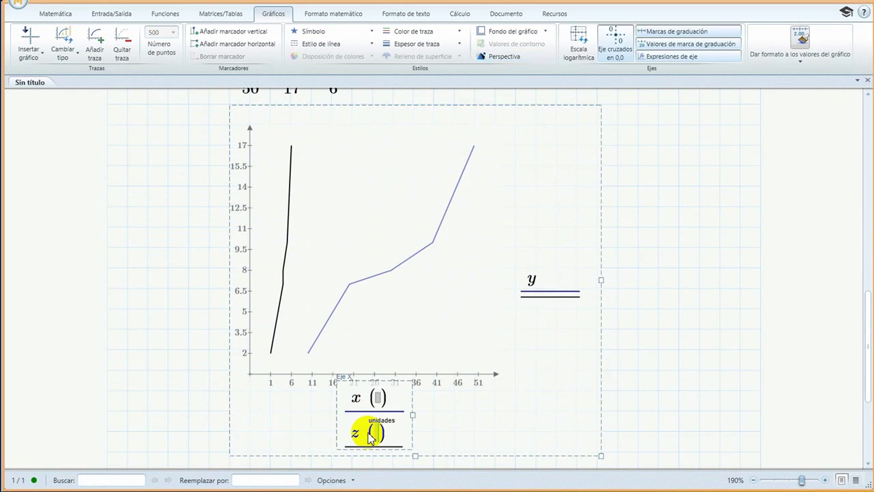
key("BackSpace")
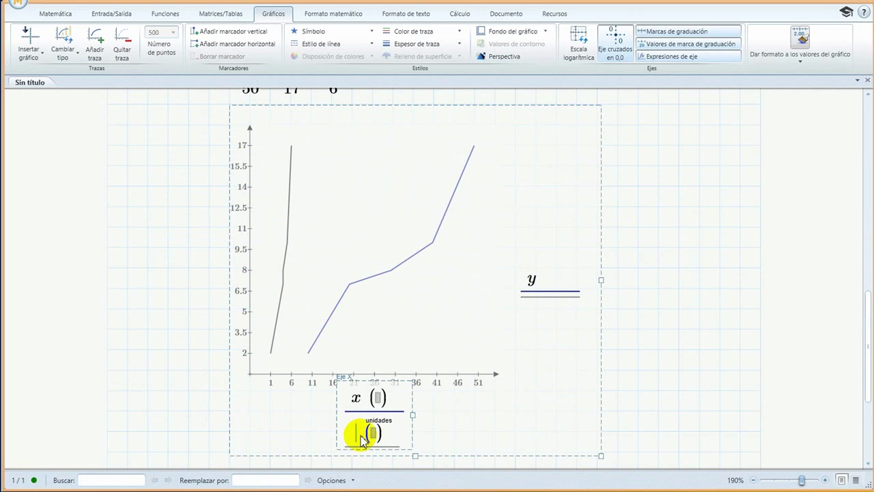
key("BackSpace")
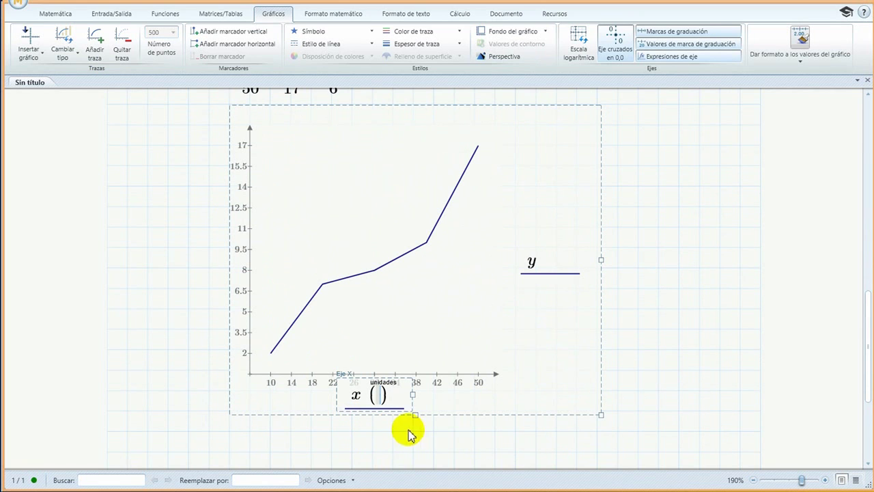
Add a second trace to the table-data plot with z as its Y-axis expression beneath y.
left_click(537, 262)
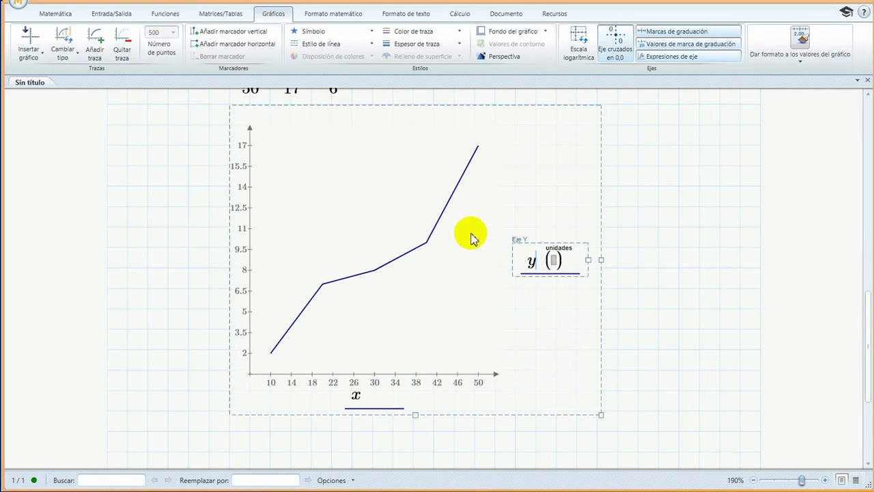
left_click(95, 46)
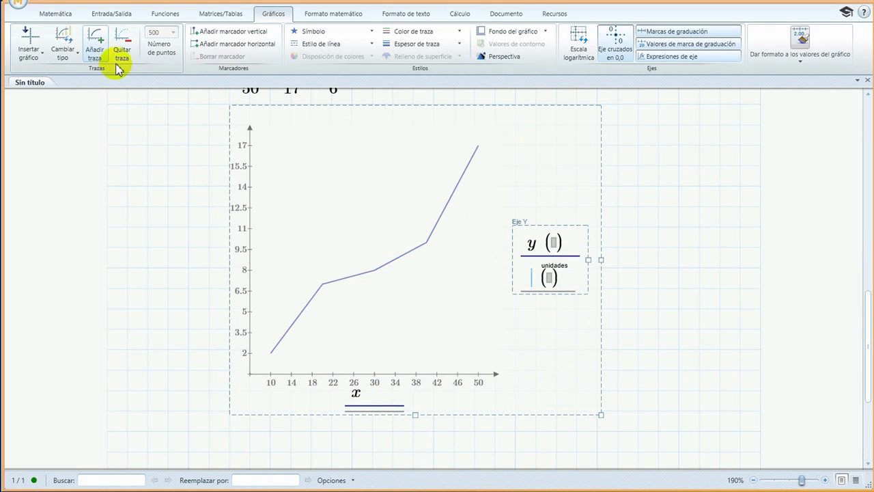
type("z")
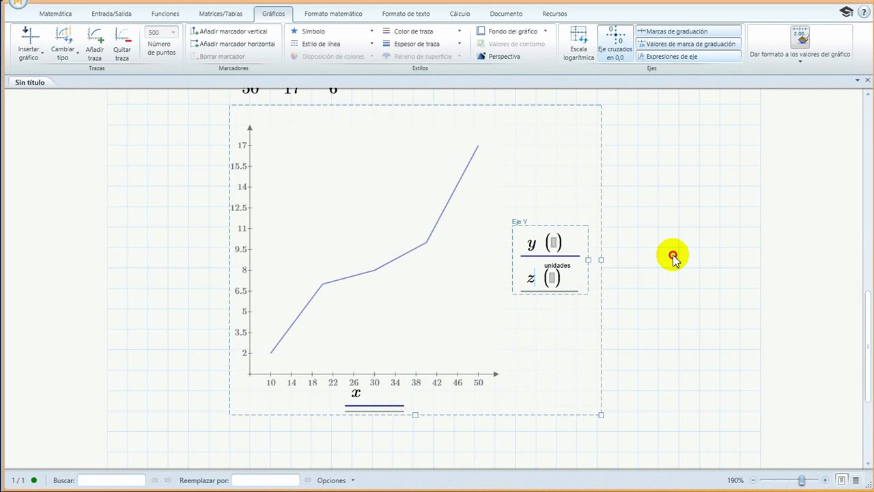
left_click(672, 257)
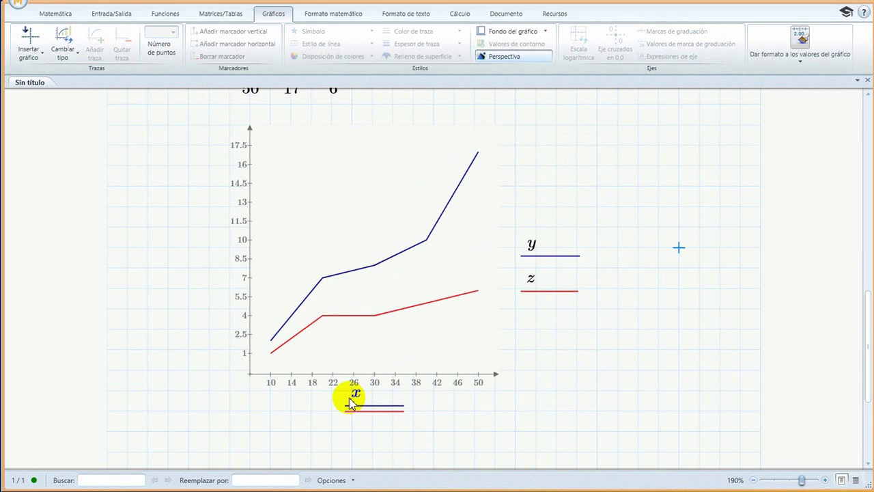
Compare the y and z traces in the plot with the values in the x, y, z table.
scroll(351, 400, "up", 2)
scroll(355, 395, "down", 2)
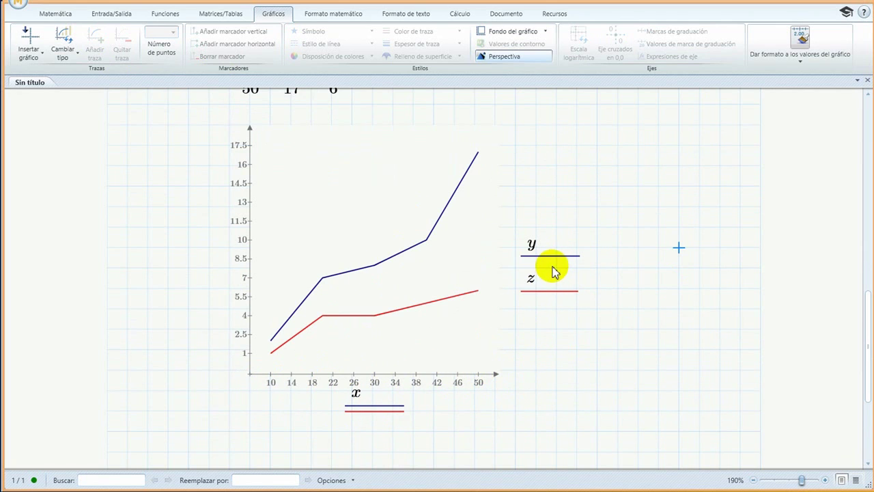
scroll(403, 321, "up", 4)
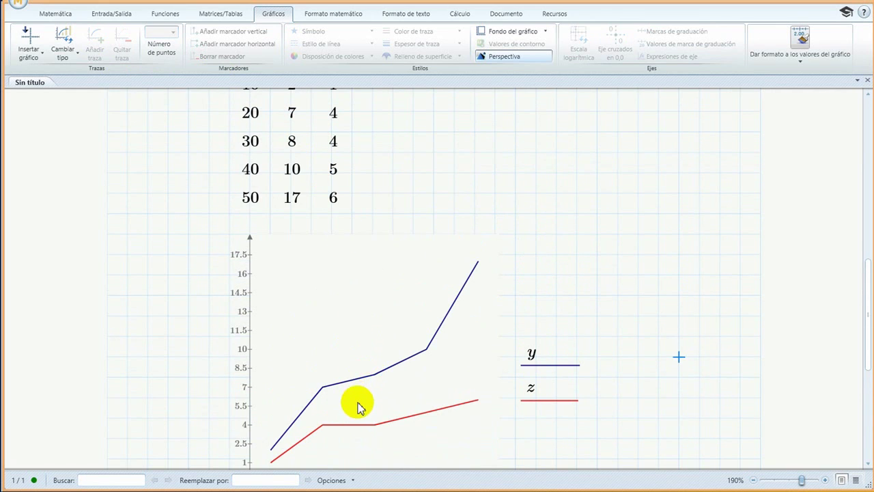
scroll(357, 404, "down", 2)
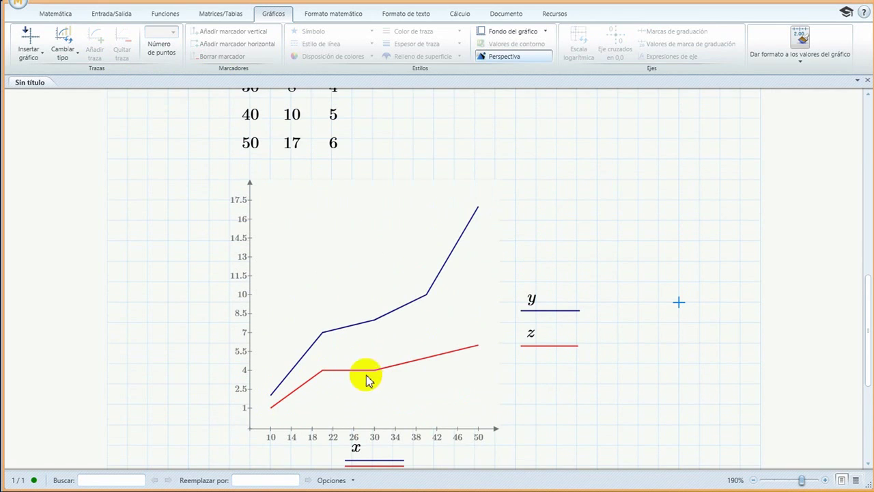
scroll(410, 294, "up", 4)
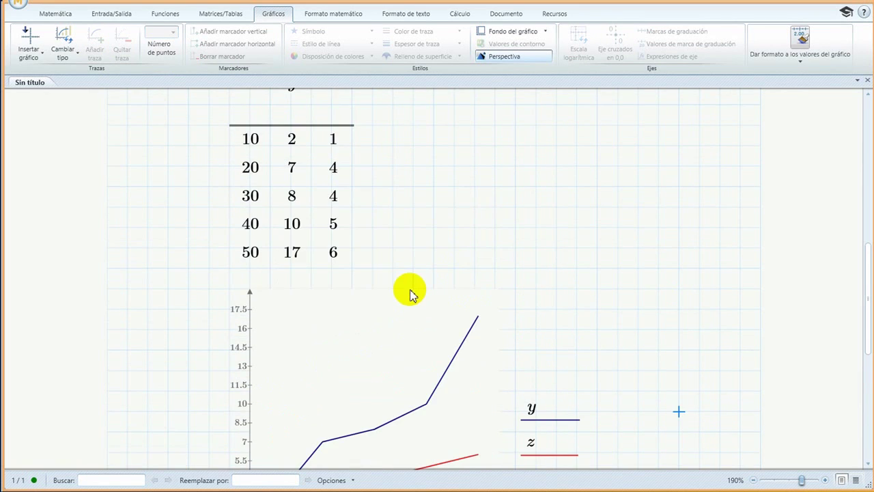
scroll(287, 273, "up", 4)
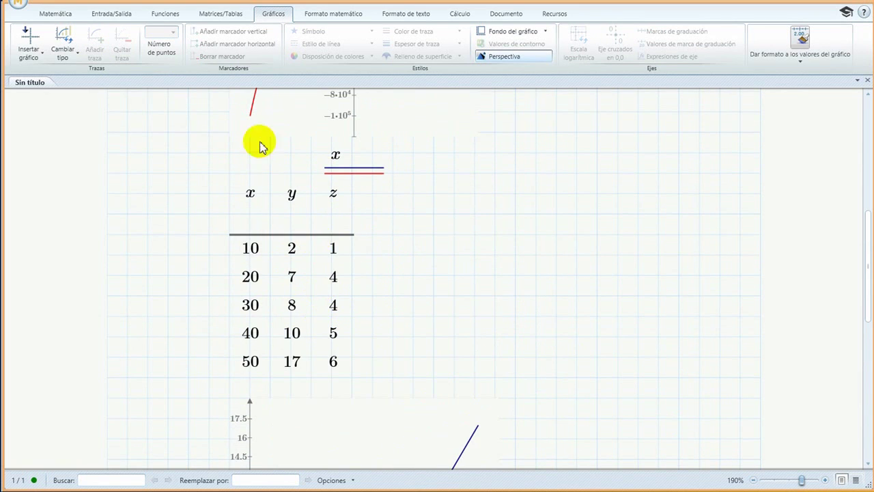
left_click(231, 18)
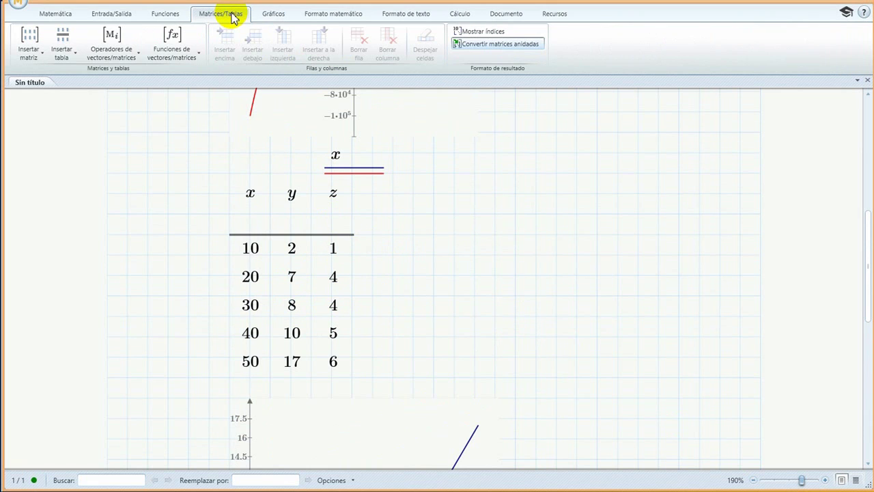
left_click(71, 59)
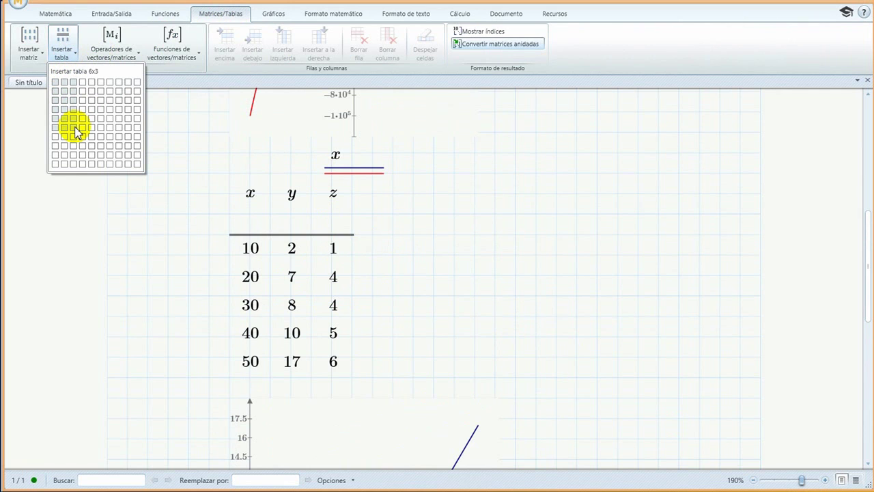
left_click(496, 276)
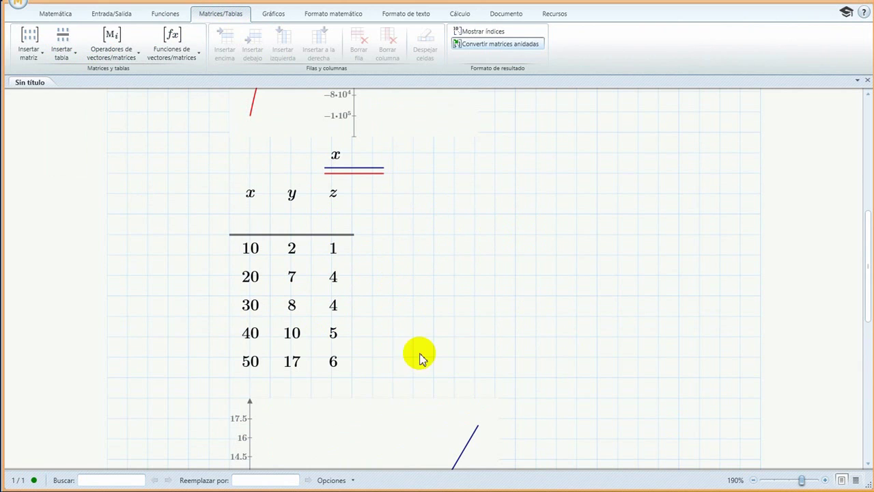
Move the table-data plot to the right of the x, y, z table, with its top edge level with the first data rows.
scroll(511, 364, "down", 6)
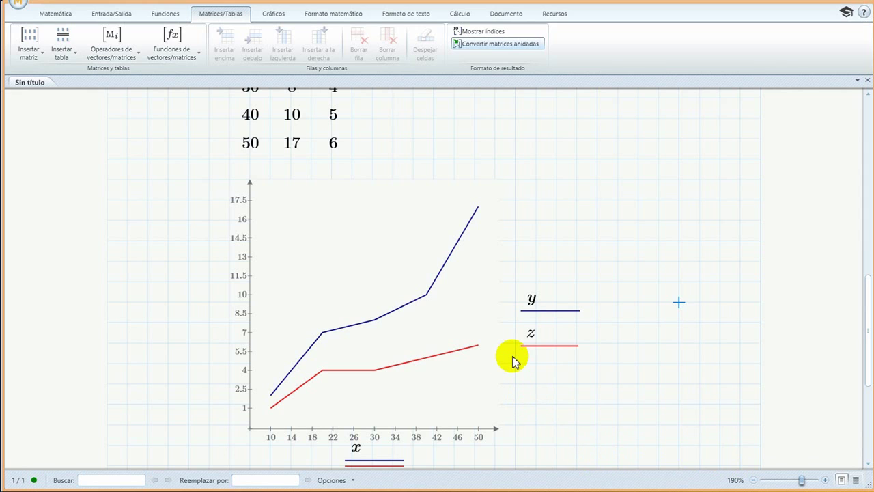
scroll(503, 362, "up", 1)
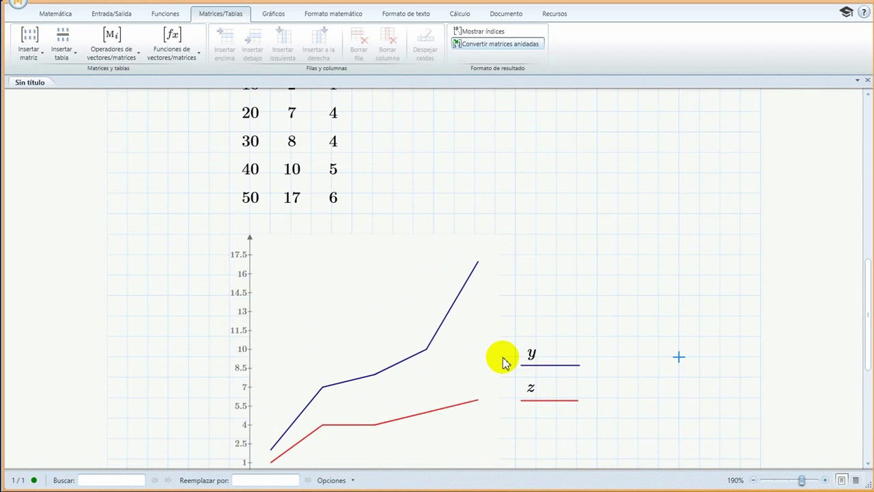
scroll(507, 381, "up", 1)
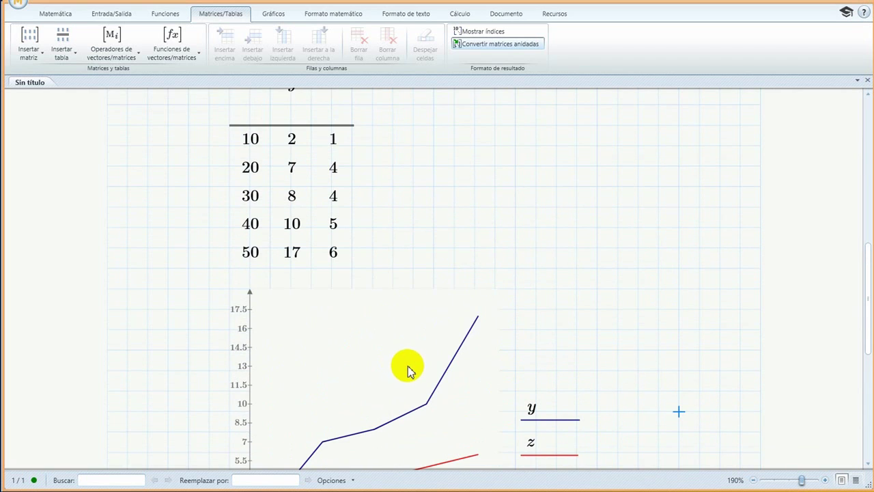
scroll(369, 293, "up", 2)
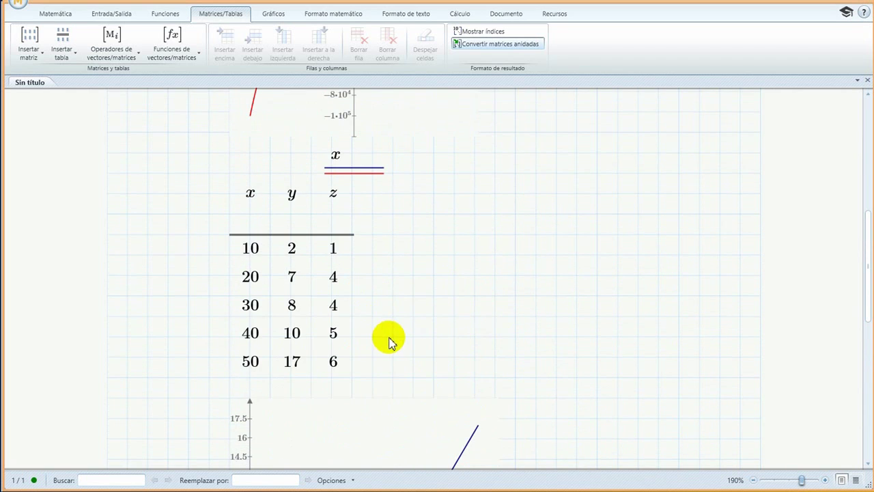
scroll(388, 341, "down", 1)
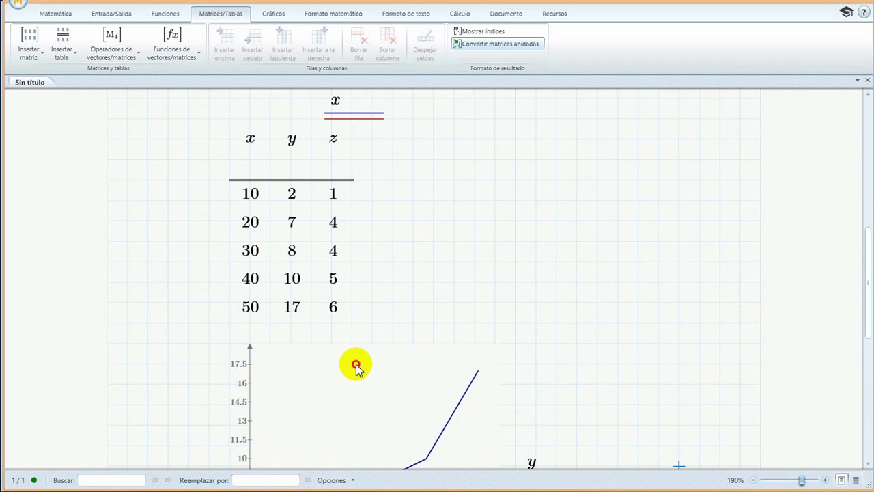
left_click(356, 367)
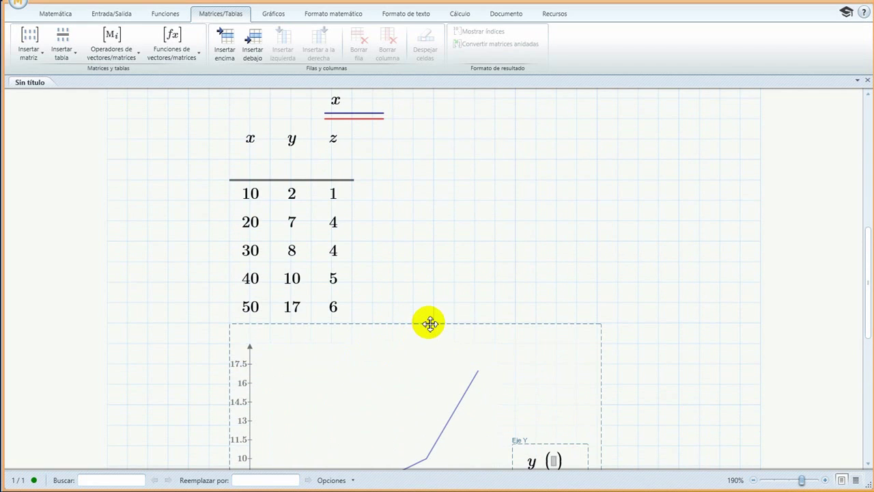
left_click_drag(429, 323, 581, 233)
scroll(584, 216, "down", 1)
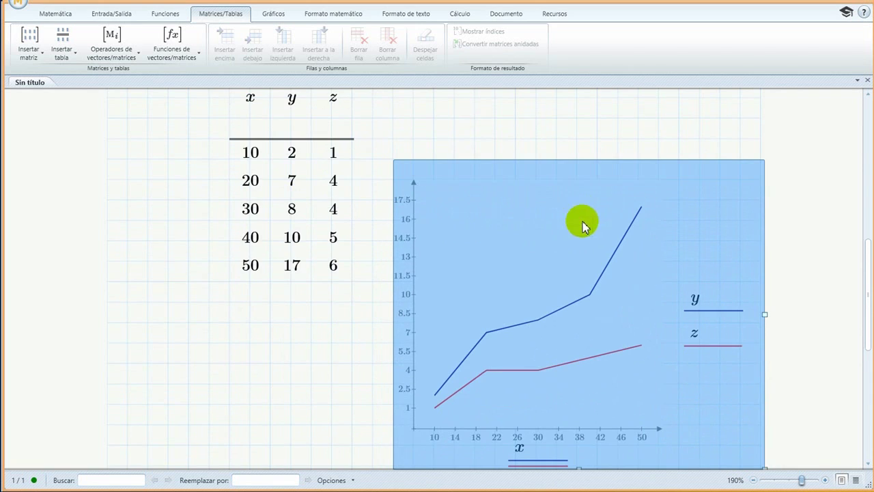
Move the table-data plot further up so its top edge sits above the header row of the x, y, z table.
scroll(502, 225, "up", 3)
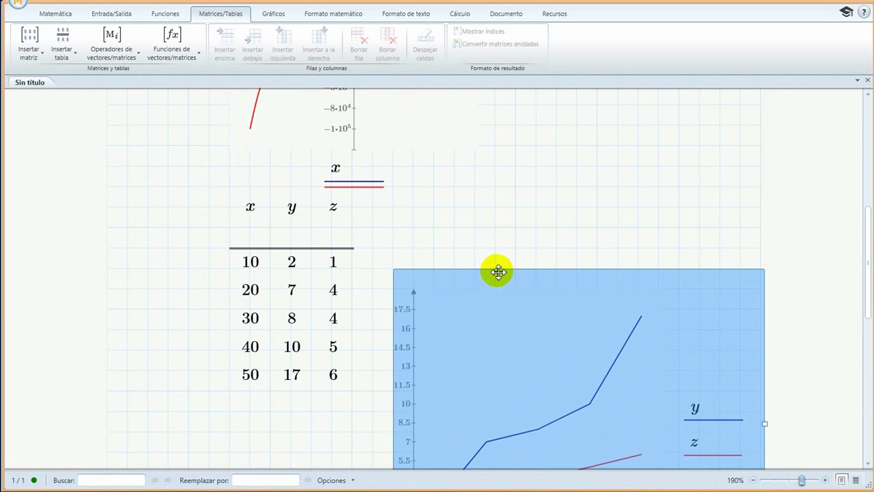
left_click(497, 272)
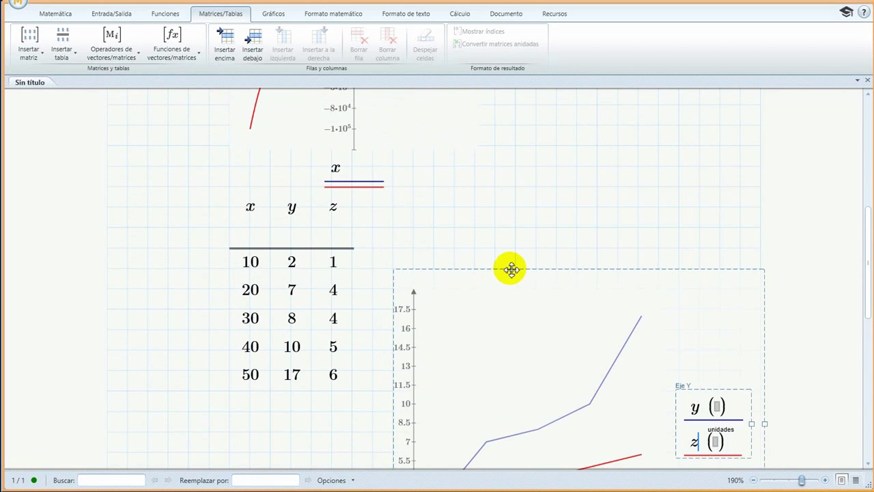
left_click_drag(511, 268, 521, 158)
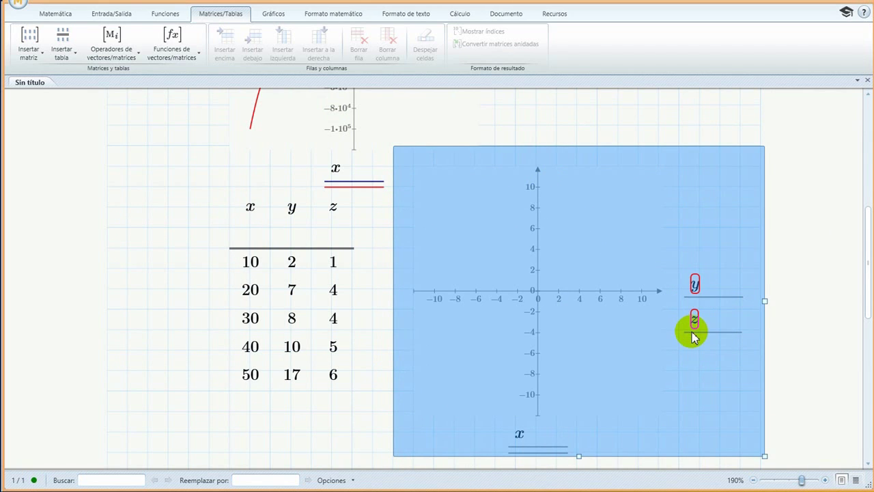
Examine the y and z expressions of the table-data plot against the x, y, z table and the function plot above.
scroll(688, 309, "down", 3)
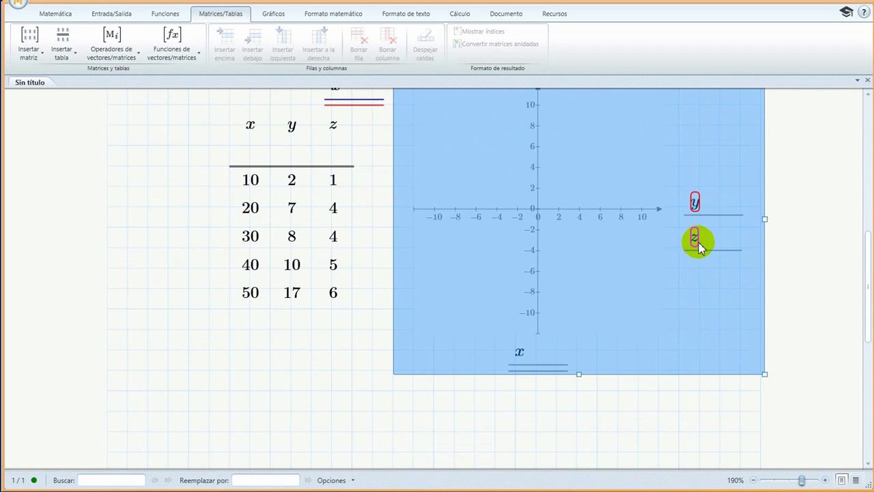
scroll(626, 298, "up", 3)
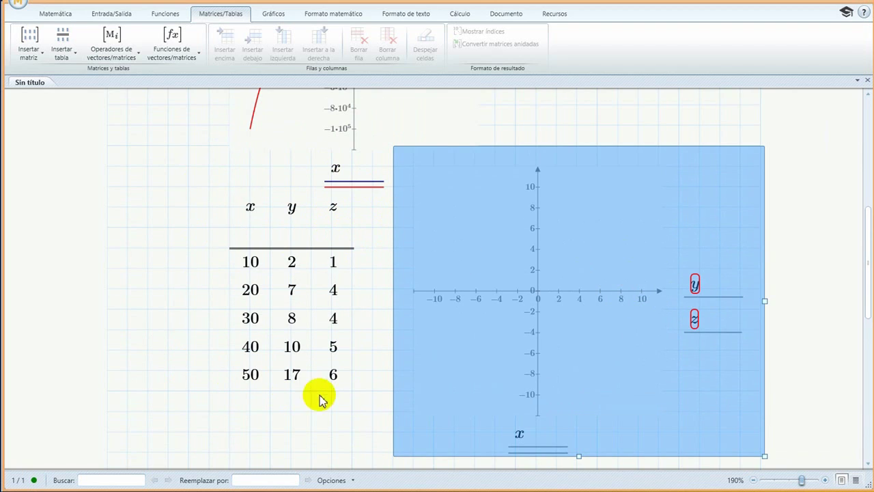
scroll(349, 376, "down", 3)
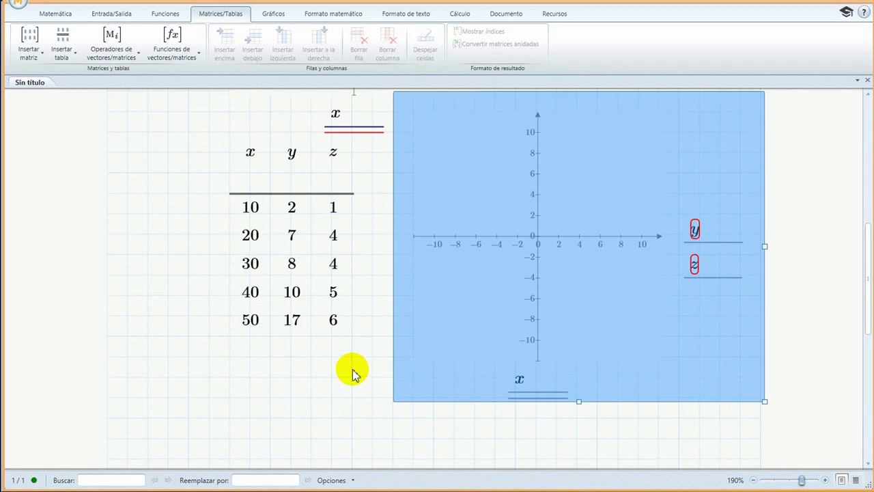
scroll(289, 319, "down", 1)
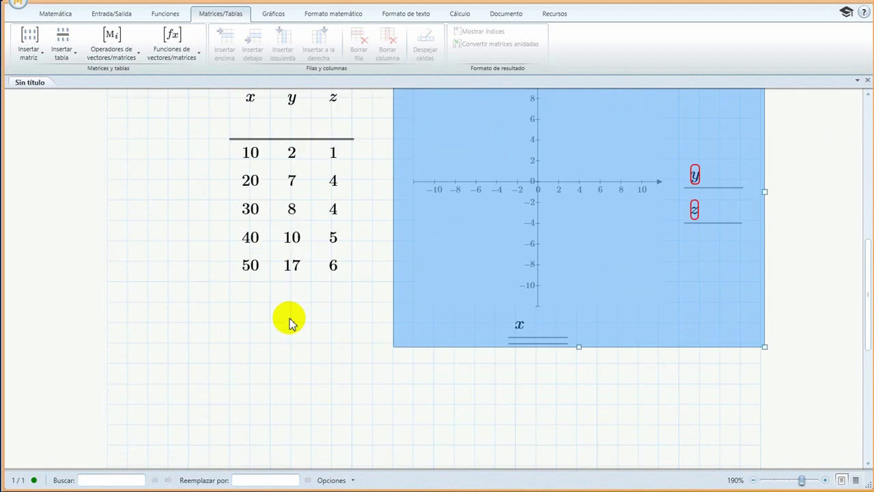
scroll(289, 321, "up", 2)
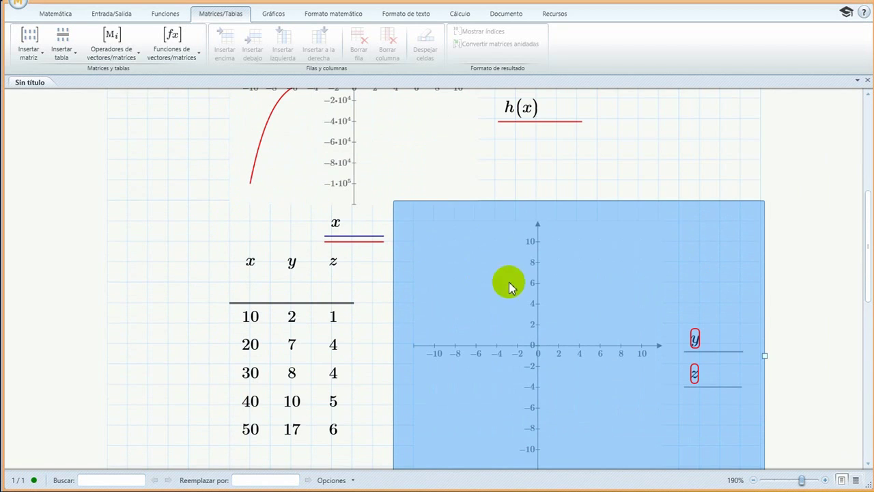
scroll(495, 266, "up", 4)
scroll(537, 226, "down", 2)
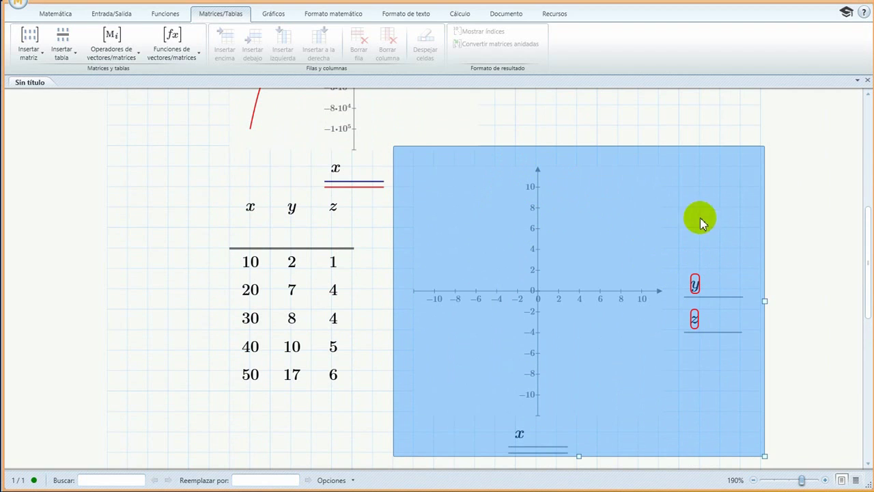
scroll(677, 328, "up", 4)
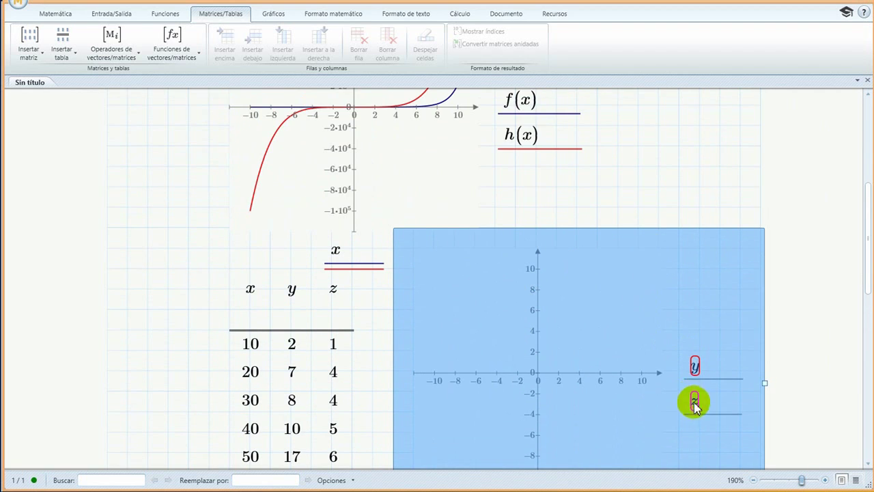
scroll(625, 376, "up", 3)
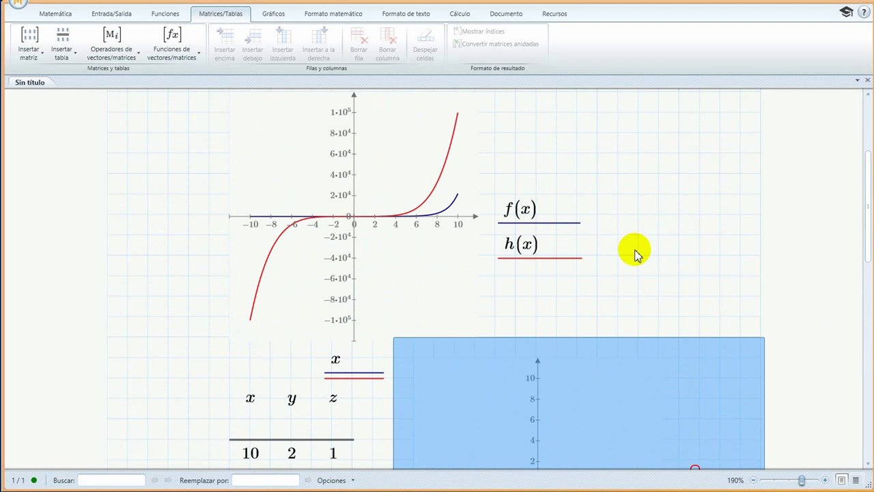
scroll(634, 250, "up", 3)
scroll(591, 291, "down", 7)
scroll(562, 189, "down", 4)
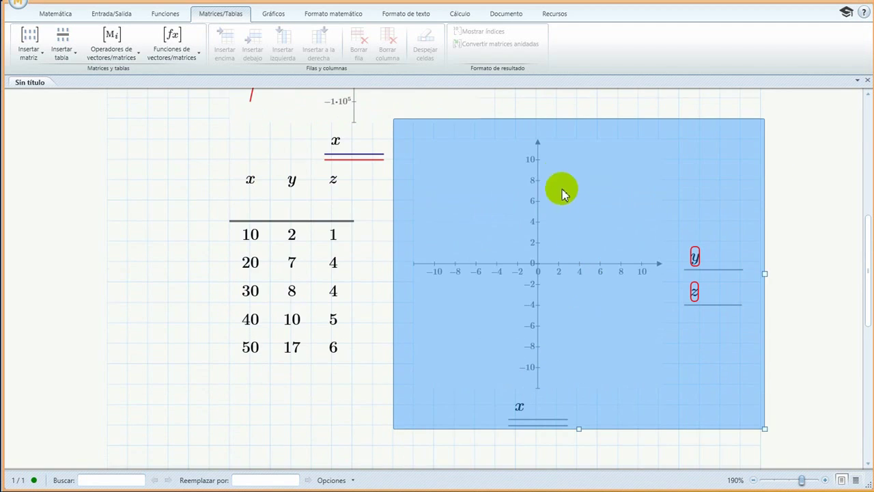
Move the table-data plot down so its top edge is level with the line beneath the table's header row.
left_click_drag(593, 120, 580, 226)
scroll(567, 232, "down", 2)
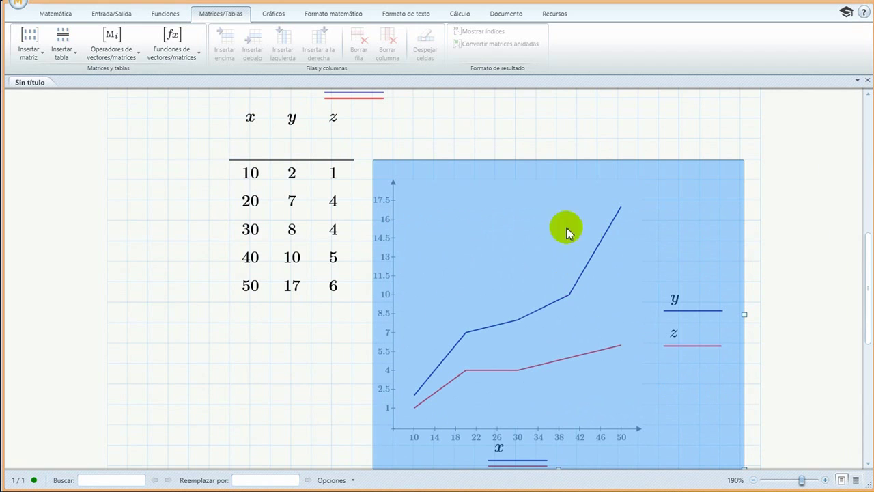
left_click(331, 343)
Move the f(x) and h(x) plot up and to the right so its top edge sits above the function definitions.
scroll(395, 341, "up", 12)
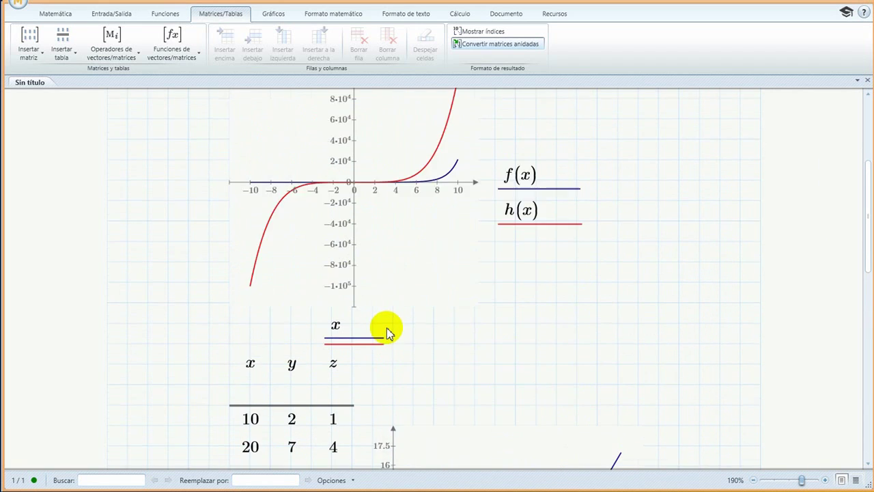
left_click(415, 306)
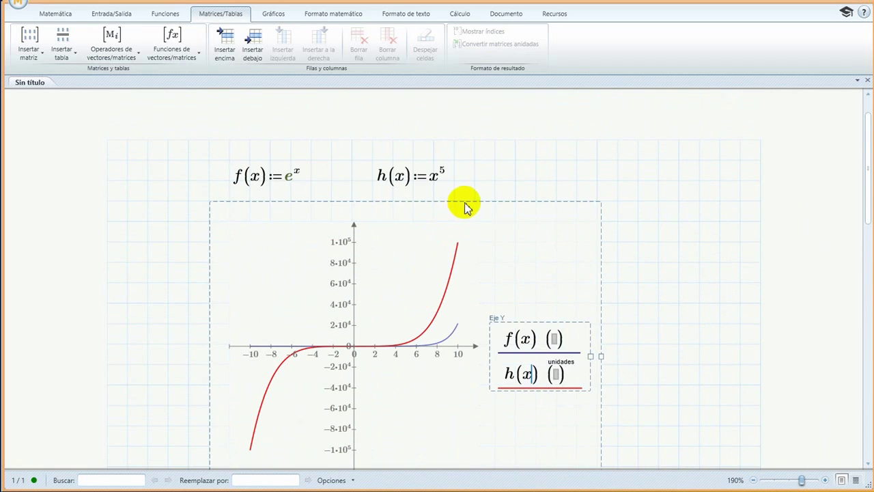
left_click_drag(467, 201, 669, 124)
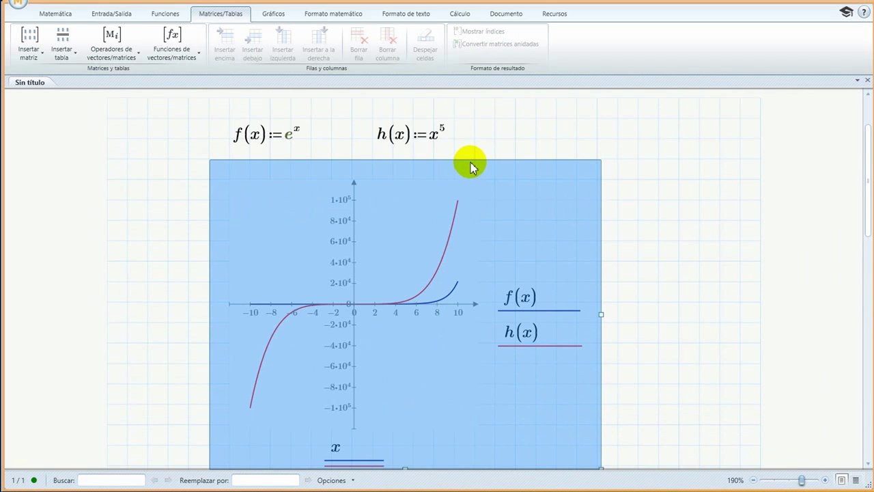
left_click_drag(480, 157, 682, 123)
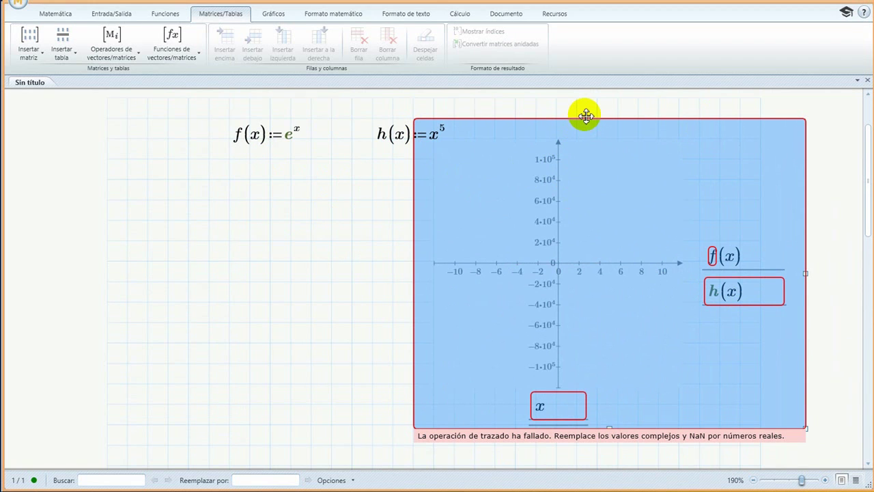
Move the f(x) and h(x) plot back below the function definitions, starting slightly to the left of the f(x) definition.
left_click_drag(586, 117, 360, 160)
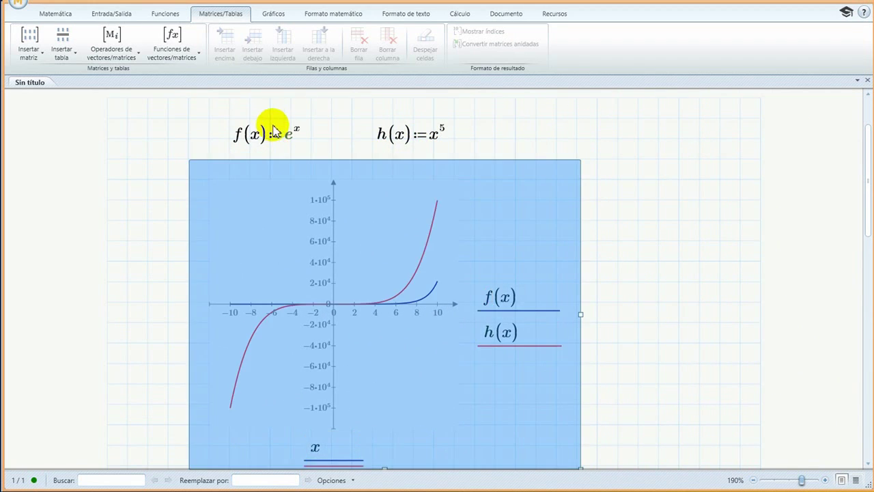
scroll(390, 231, "down", 3)
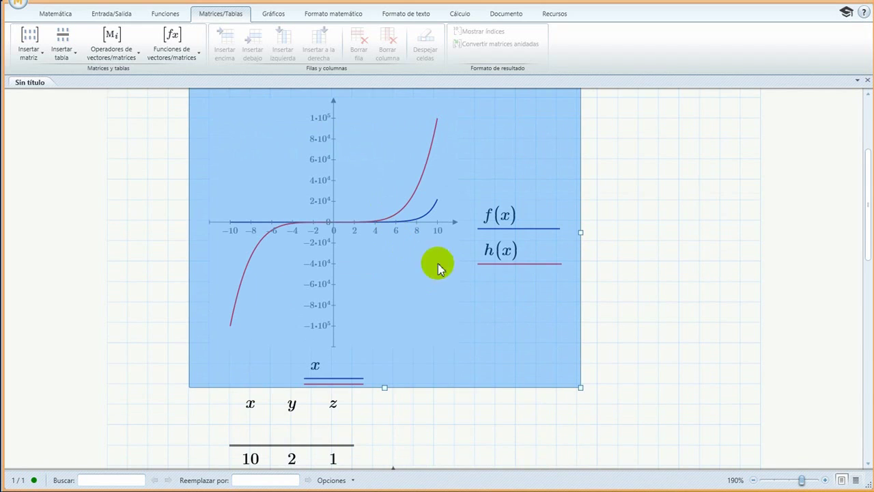
scroll(518, 308, "down", 7)
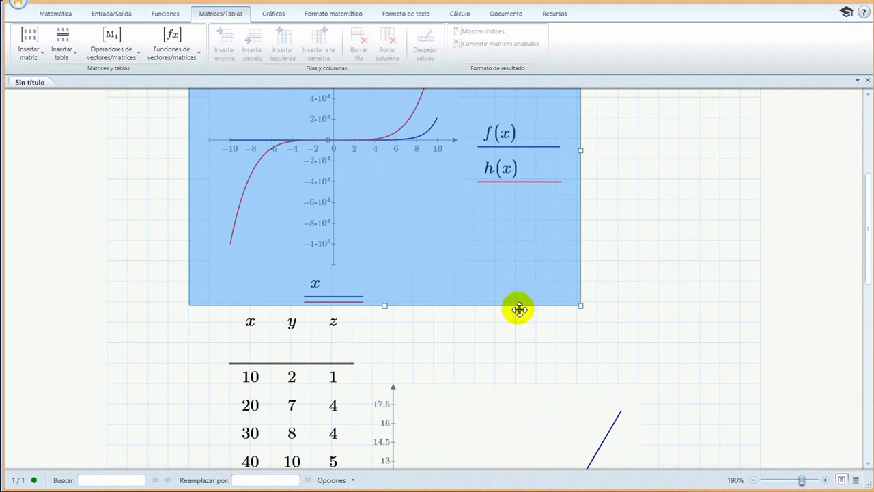
scroll(501, 351, "down", 8)
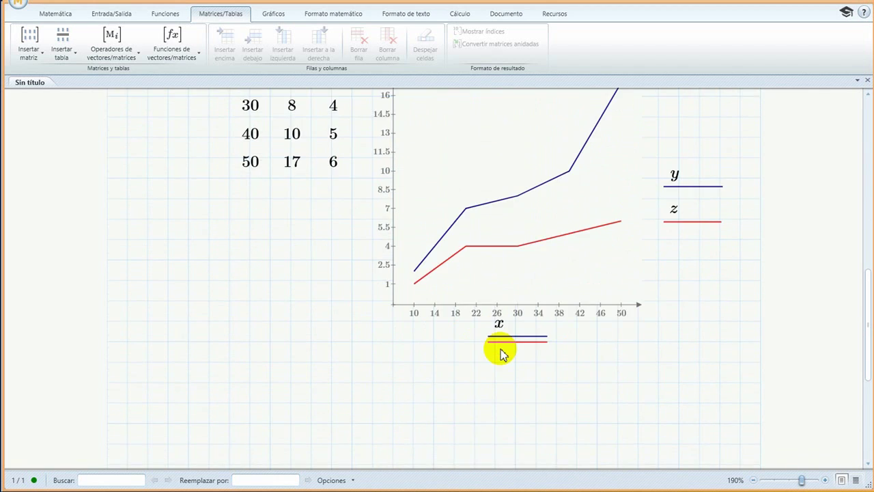
scroll(478, 390, "up", 6)
left_click(718, 466)
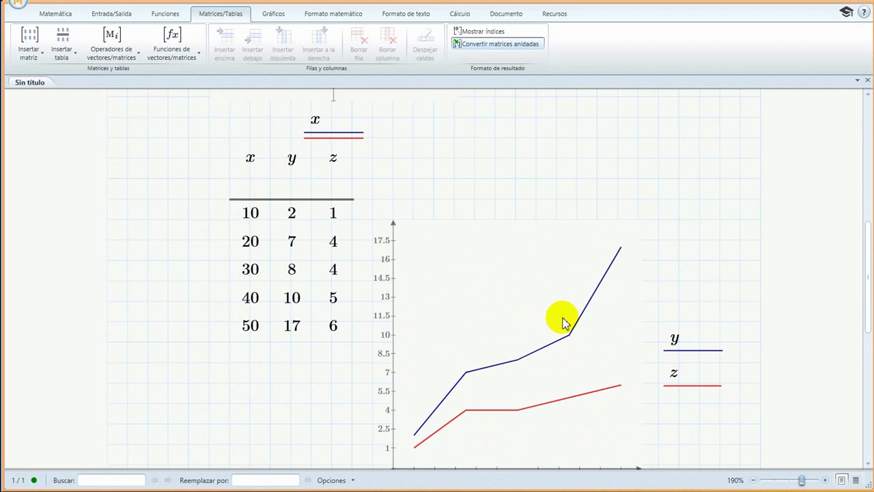
Evaluate f(5) numerically in the blank area to the right of the f(x) and h(x) plot.
scroll(570, 332, "up", 6)
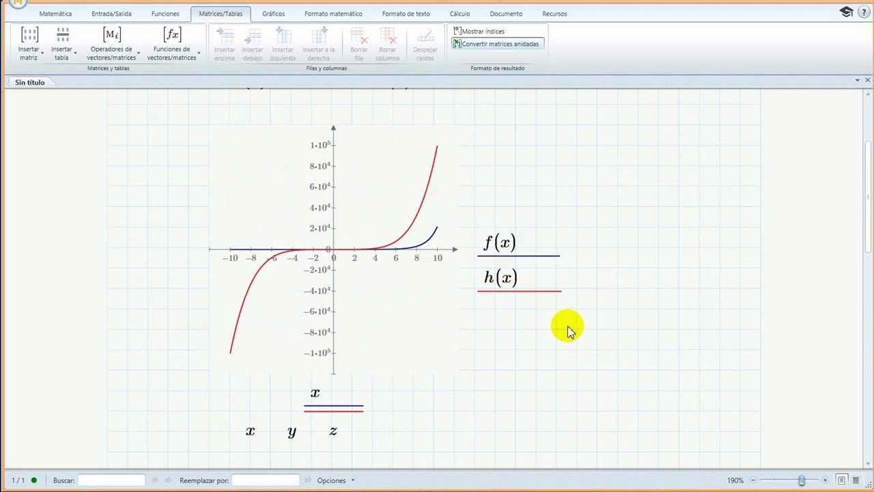
scroll(445, 283, "down", 2)
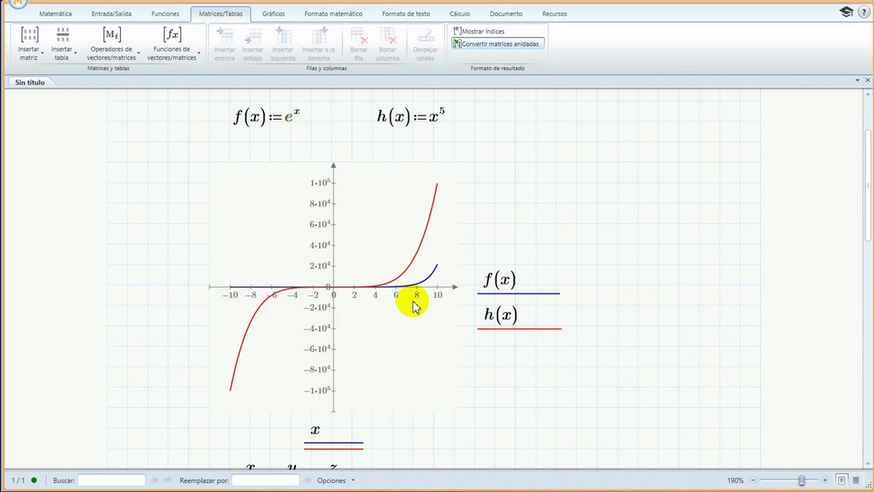
left_click(617, 264)
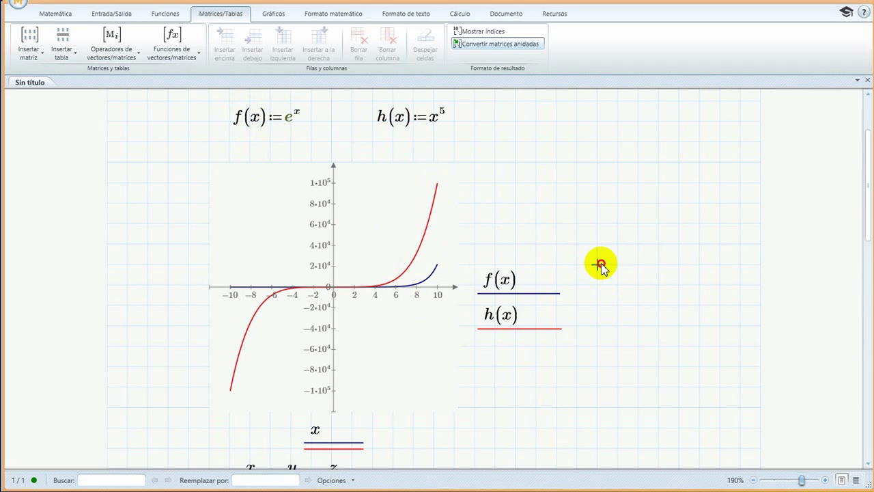
left_click(600, 265)
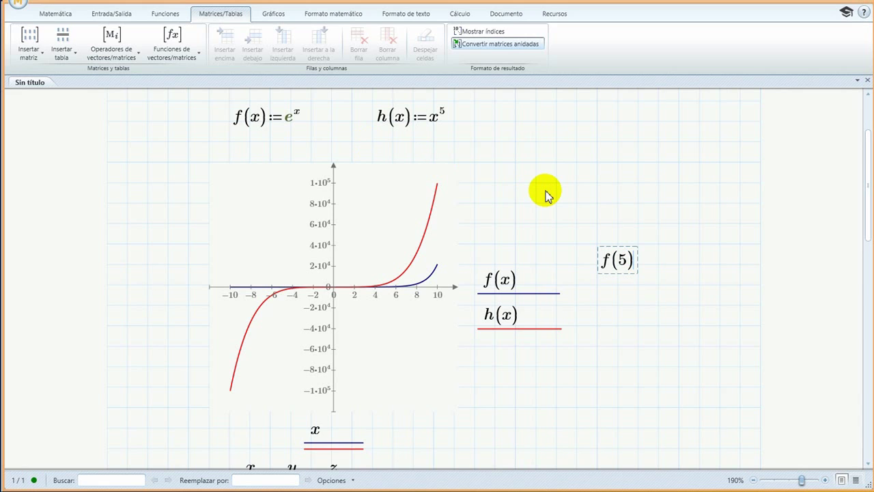
type("=148.413")
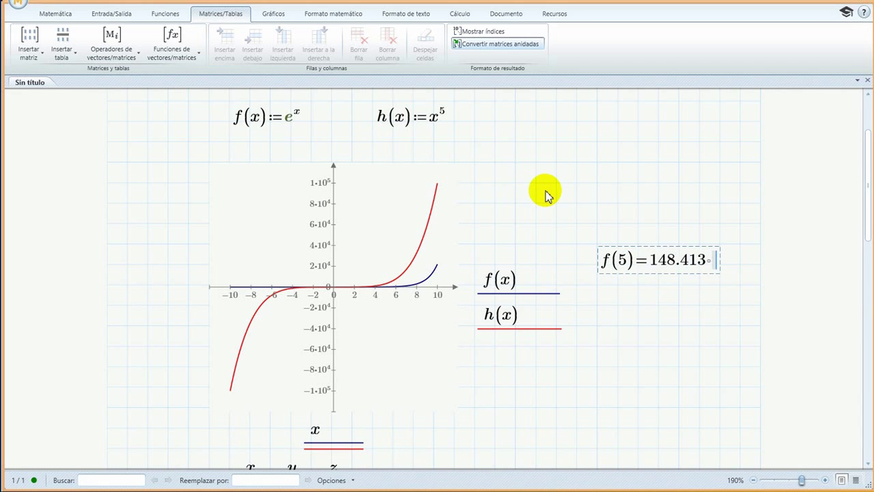